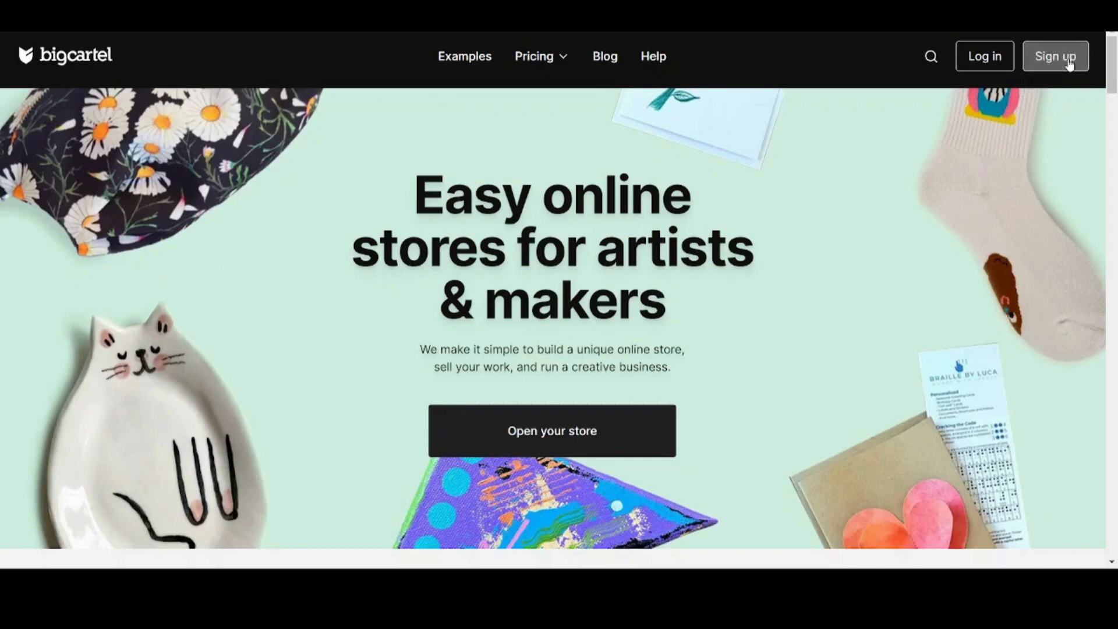
Open the sign-up page and review the prices and features of the Gold, Platinum and Diamond plans.
click(1070, 64)
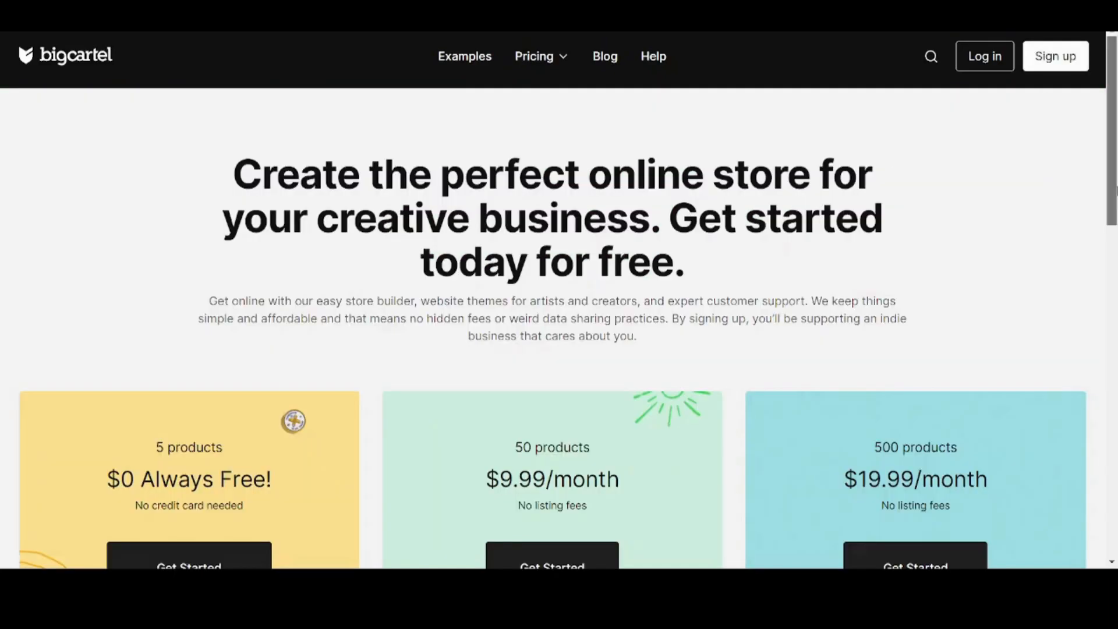
scroll(559, 326, down, 5)
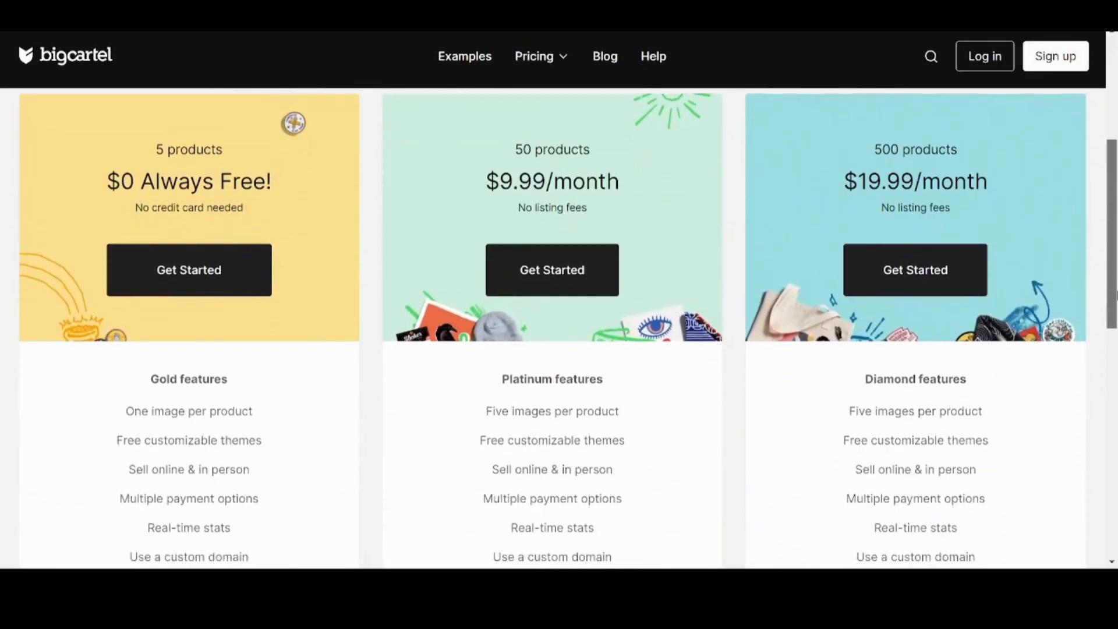
mouse_move(1117, 295)
mouse_down()
mouse_move(1117, 324)
mouse_move(1117, 305)
mouse_up()
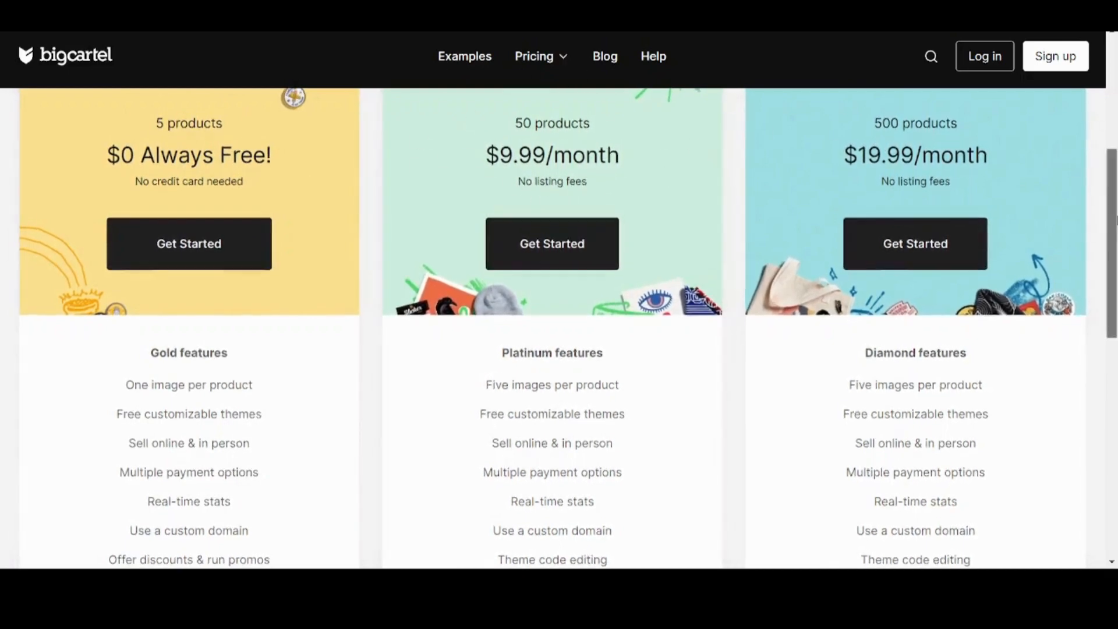
scroll(559, 326, down, 4)
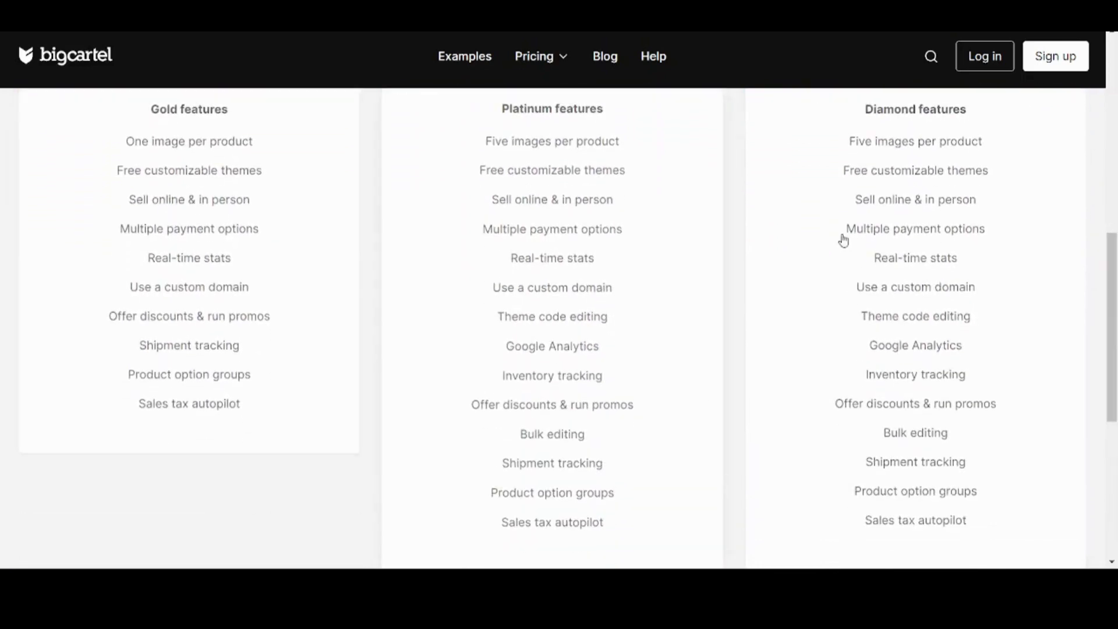
drag(1113, 292, 1111, 106)
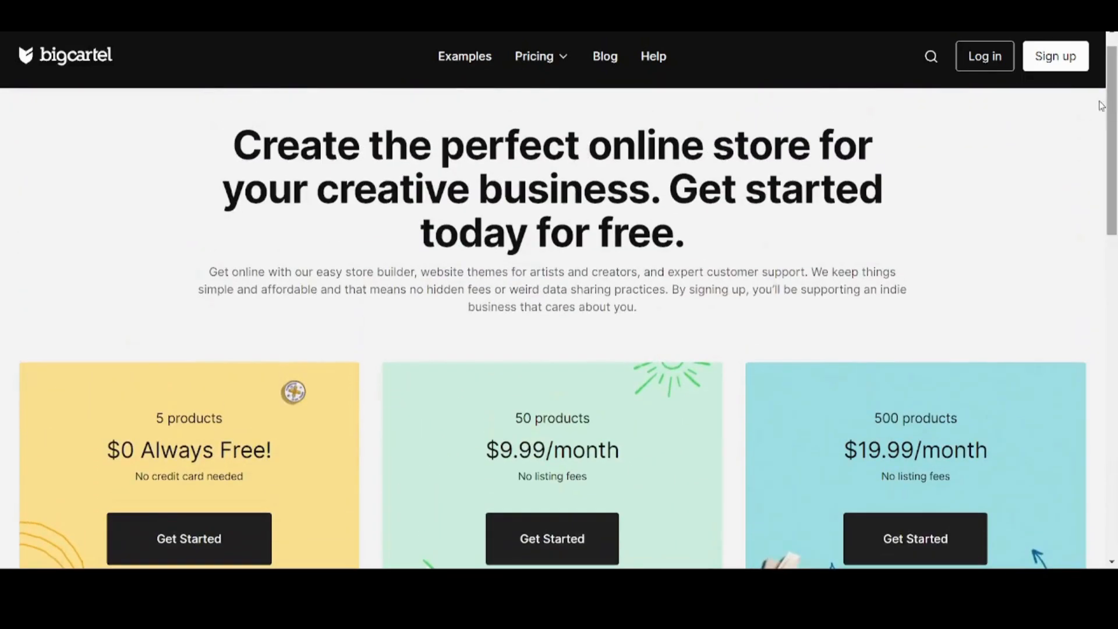
Log in to the store account and dismiss the guided tour on the dashboard.
click(979, 58)
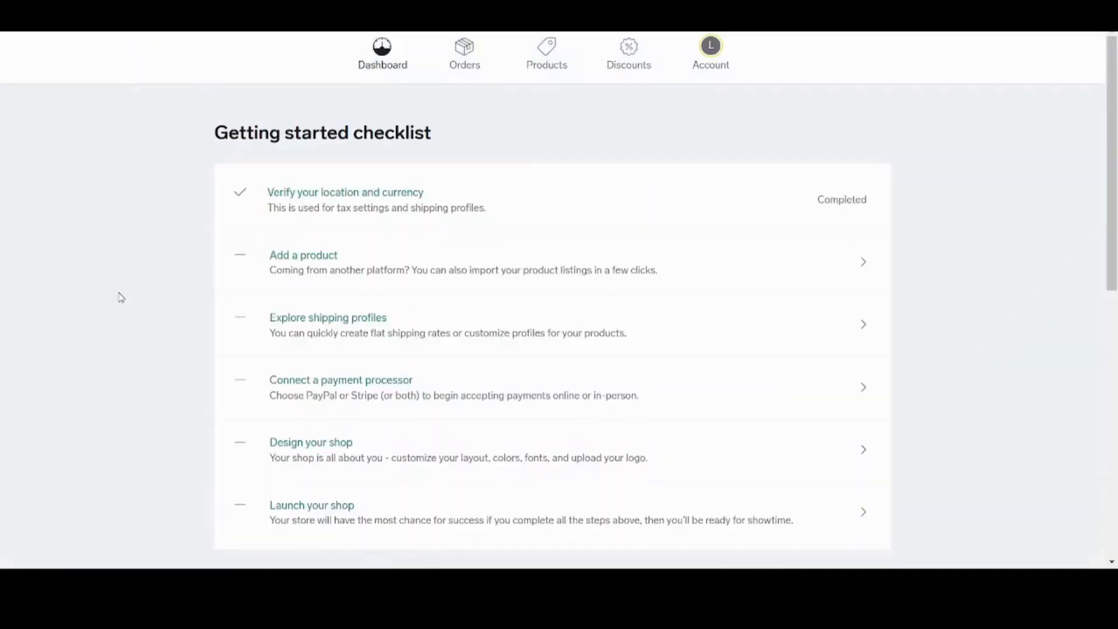
scroll(121, 297, down, 1)
scroll(121, 298, up, 1)
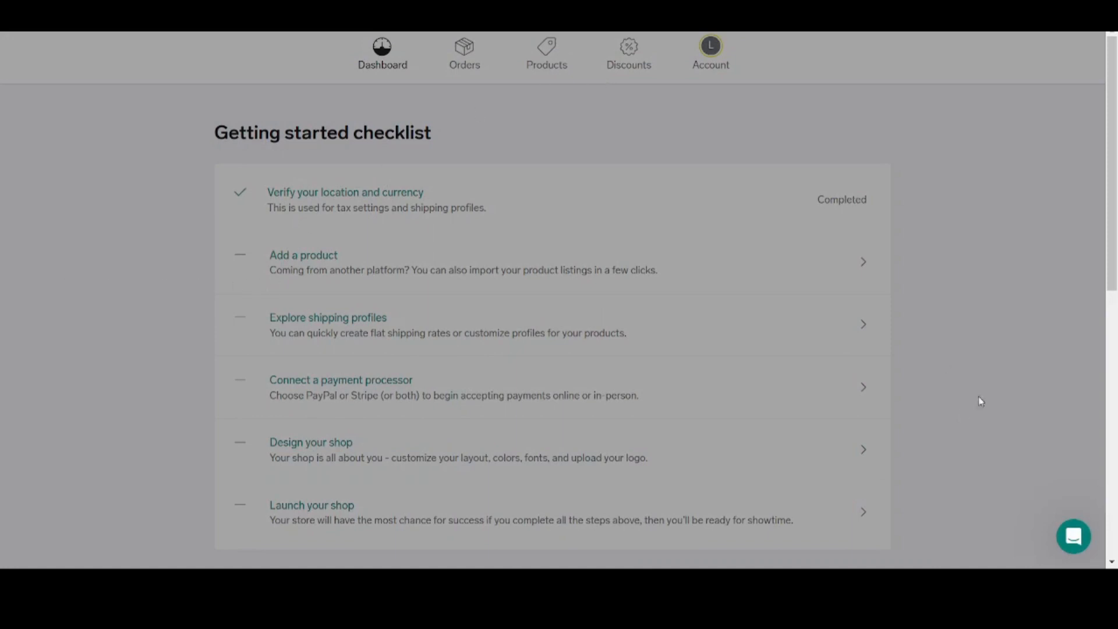
scroll(990, 379, down, 10)
scroll(1056, 335, up, 4)
scroll(1055, 335, up, 4)
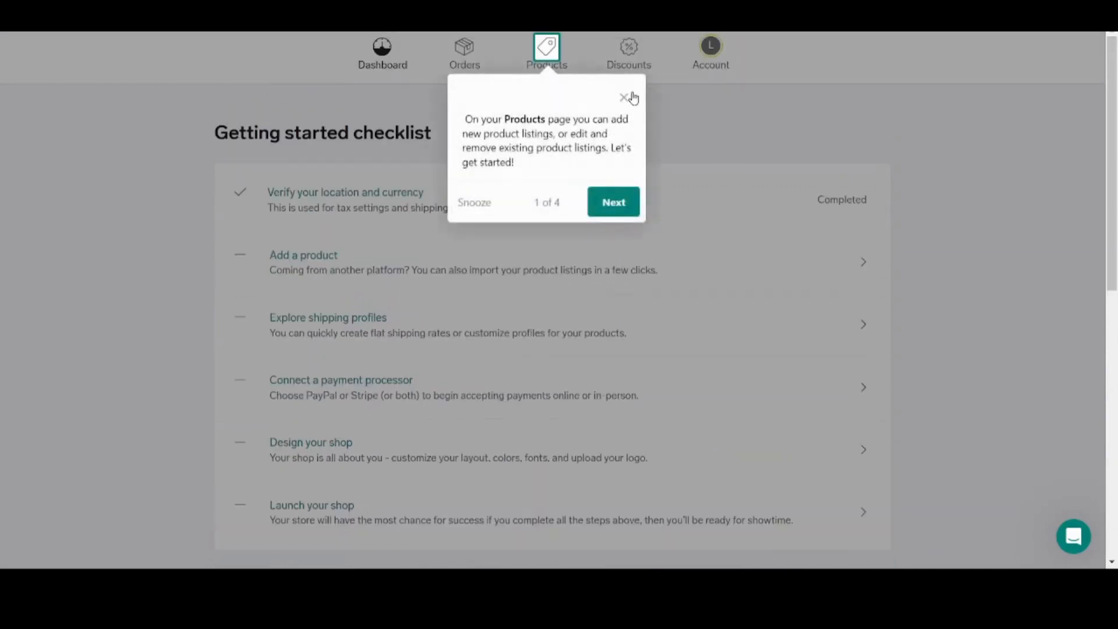
click(624, 96)
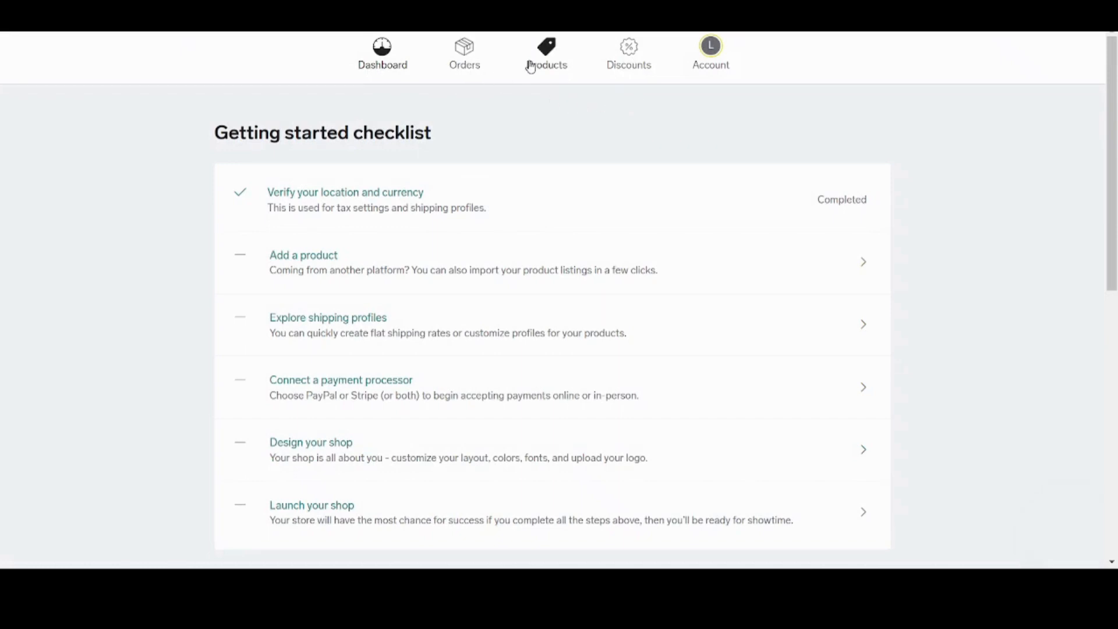
Start a new product and name it Jewels.
click(531, 66)
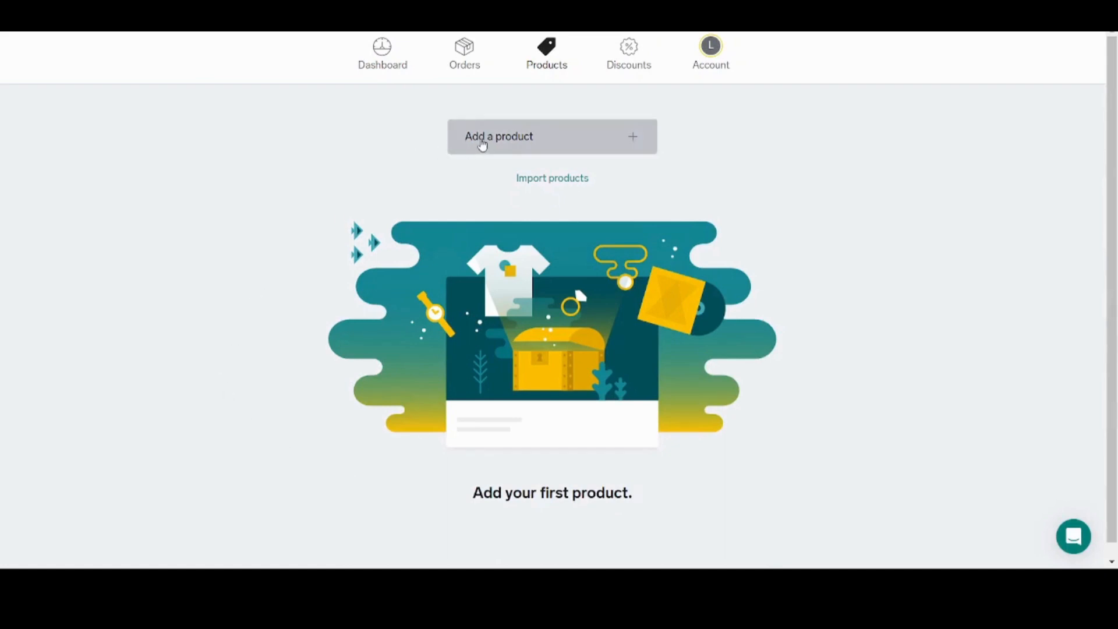
click(481, 141)
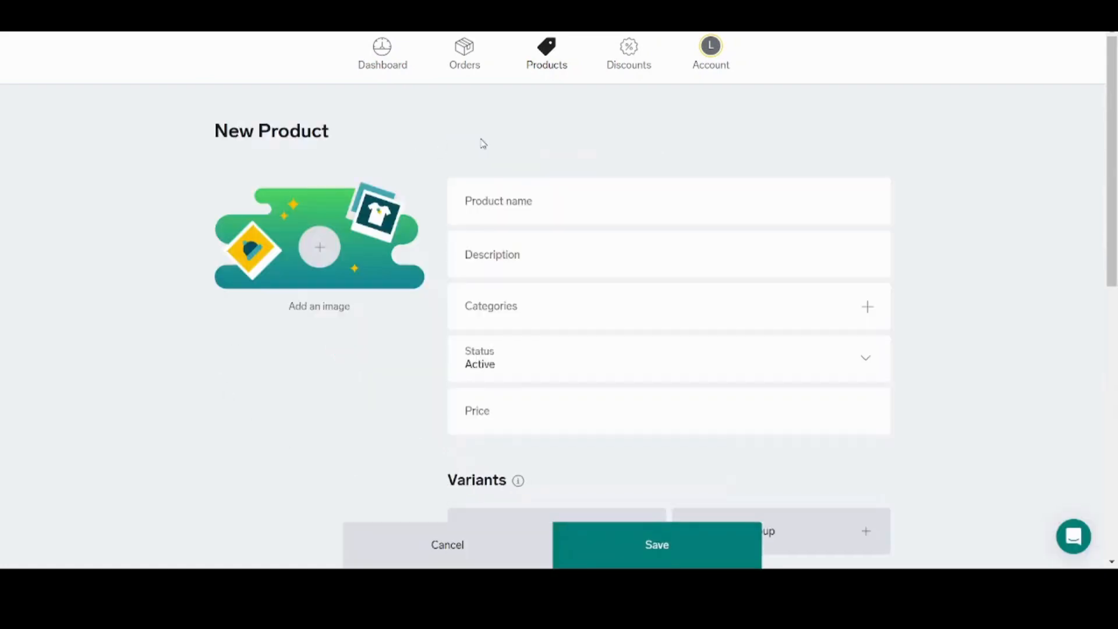
click(507, 186)
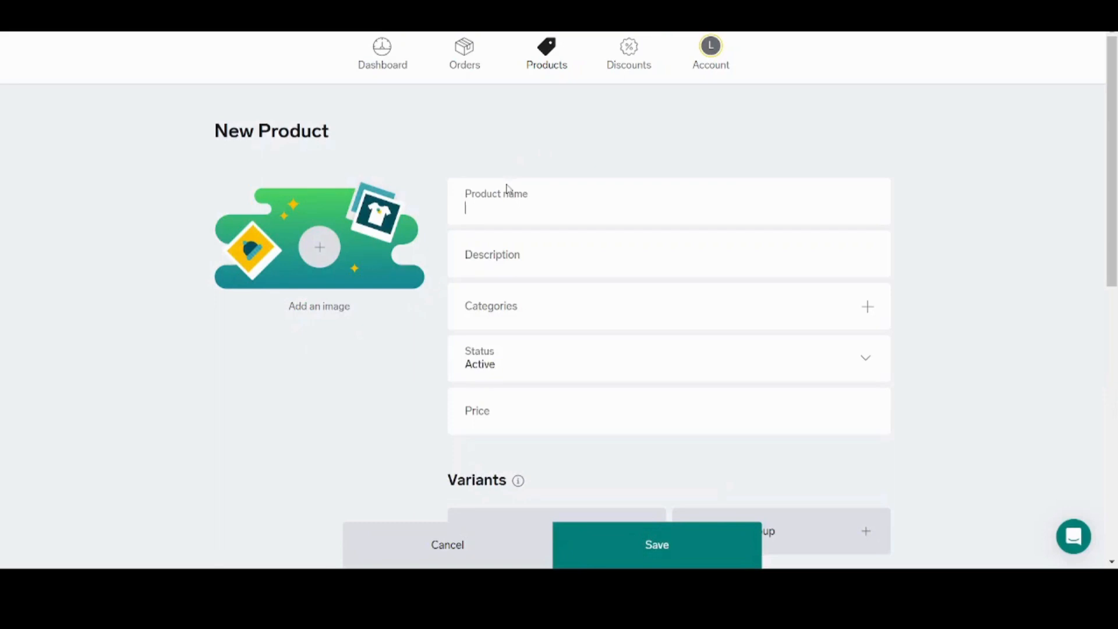
text(Jewels)
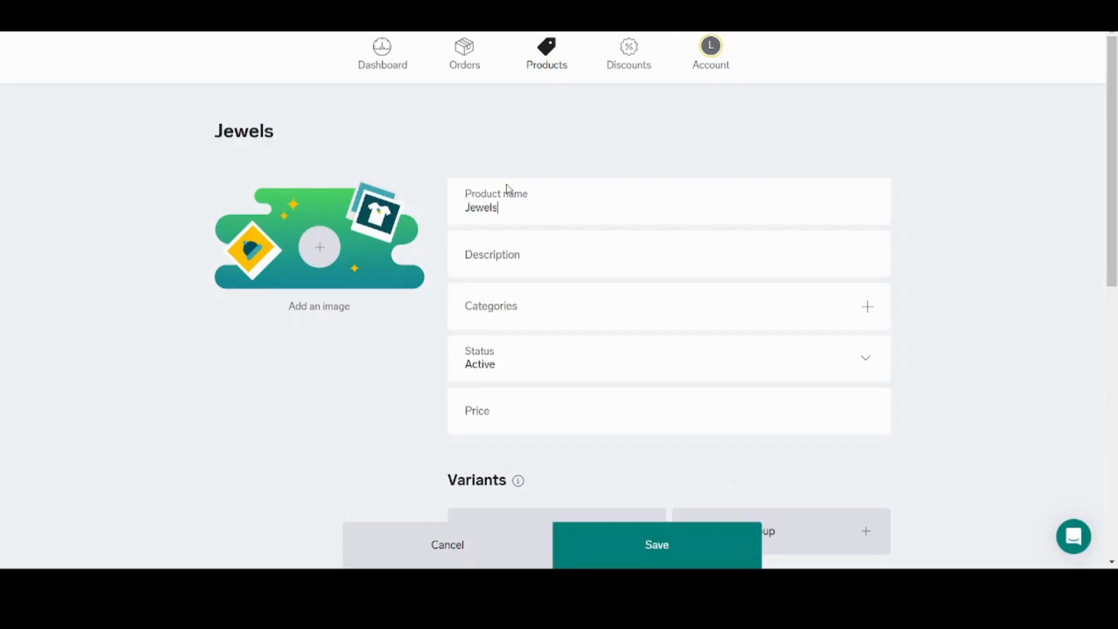
Clear the product name and enter it again as Jewels for Kids.
key(BackSpace)
key(BackSpace)
key(BackSpace)
key(BackSpace)
key(BackSpace)
key(BackSpace)
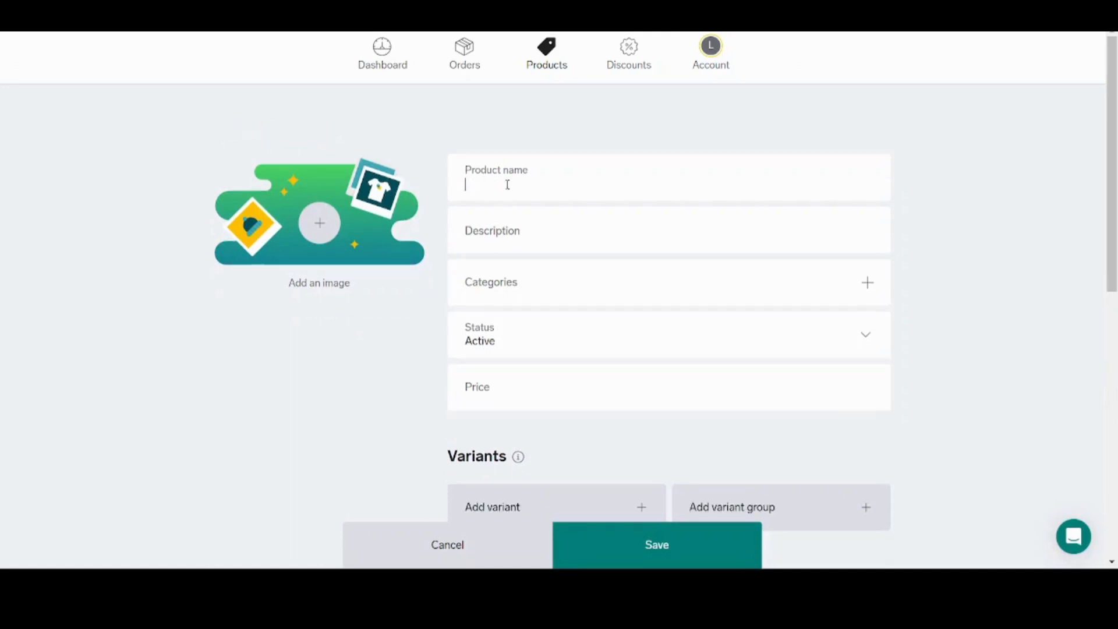
text(Jewels)
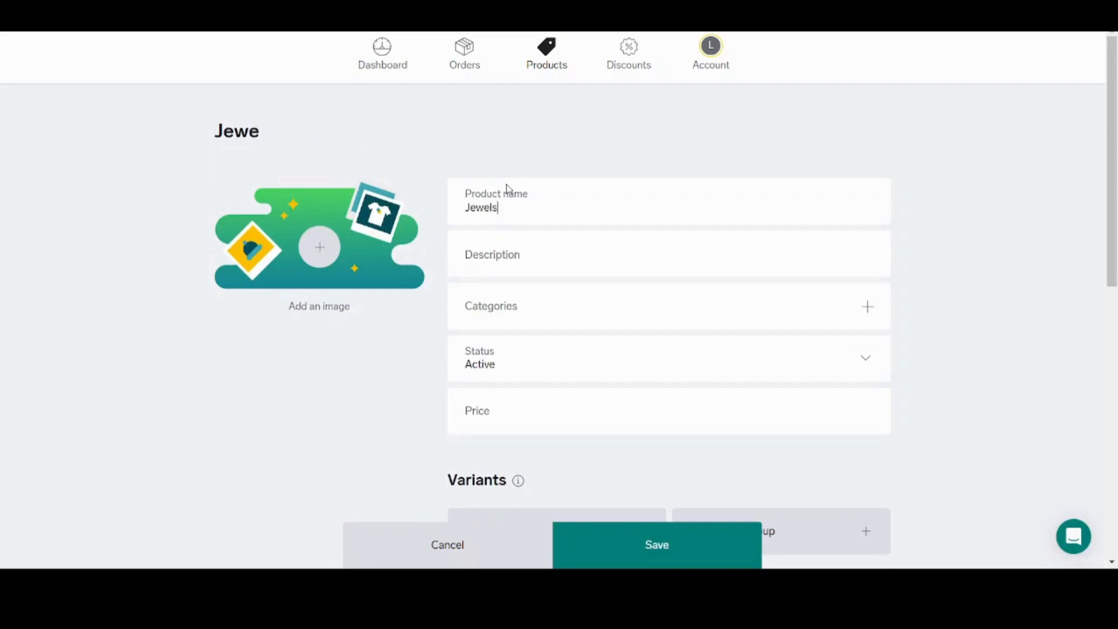
text( for Kids)
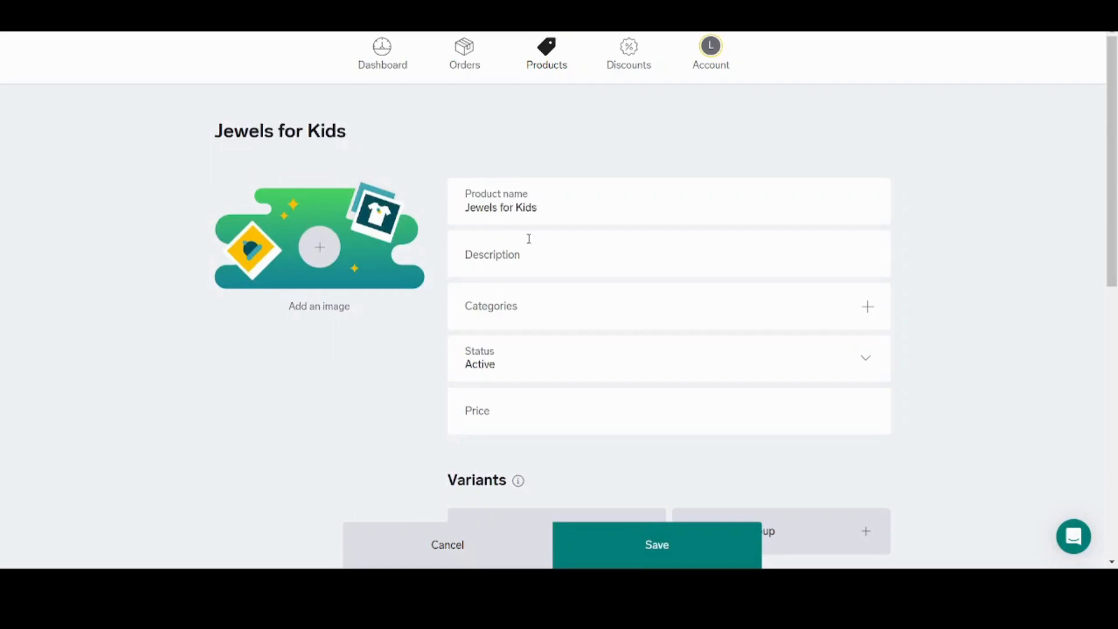
Shorten the product name to Jewels and enter Jewels for Kids as the description.
click(529, 242)
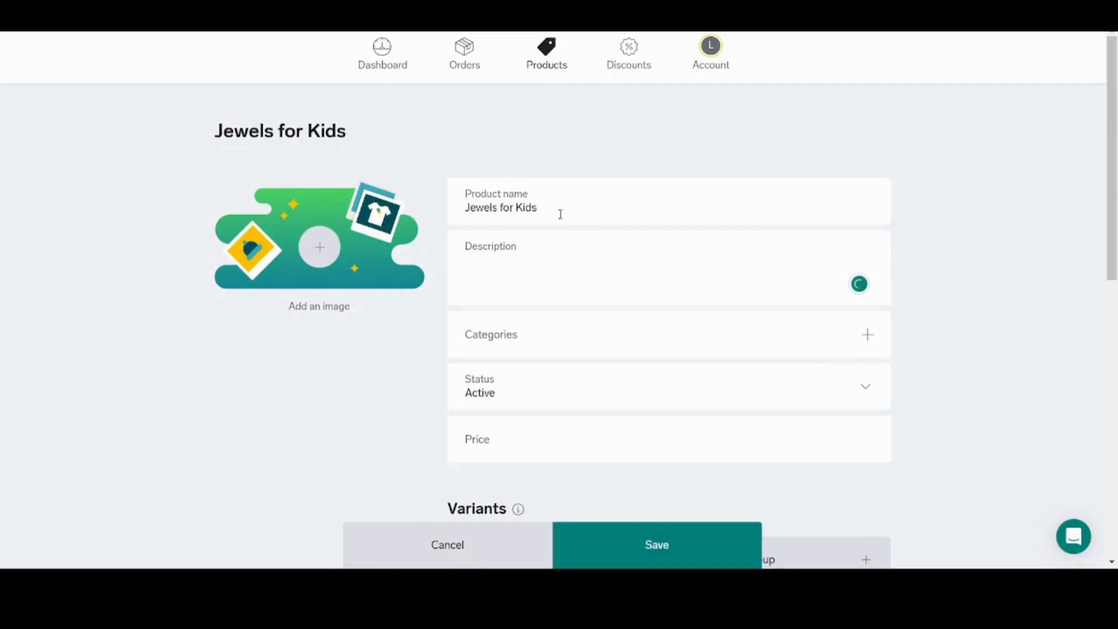
drag(559, 212, 502, 213)
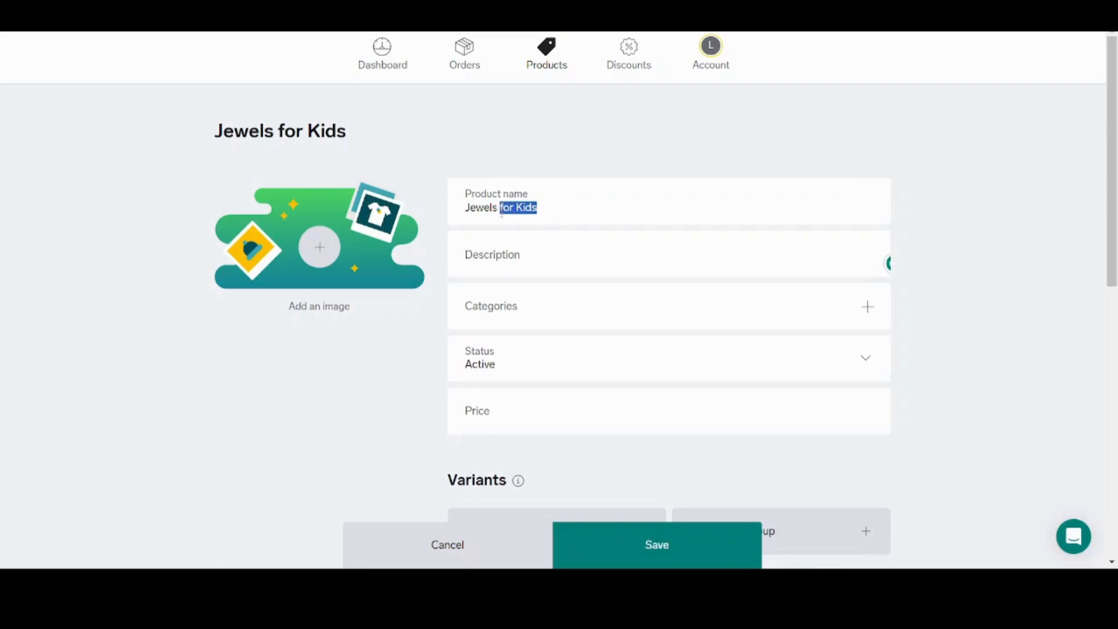
key(BackSpace)
click(507, 248)
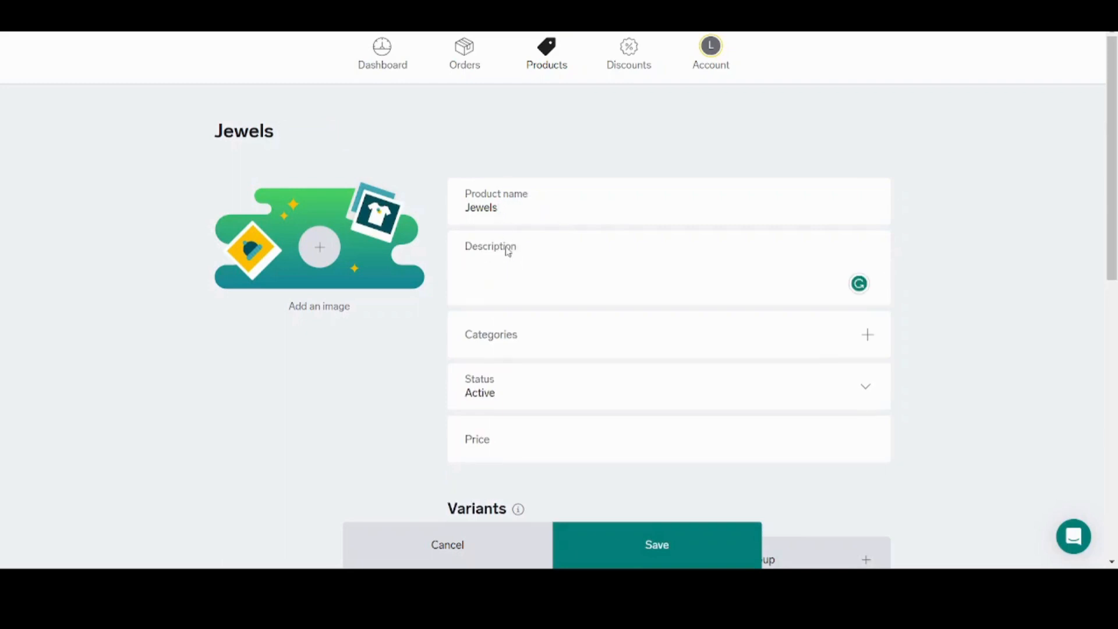
text(Jewels for Kids)
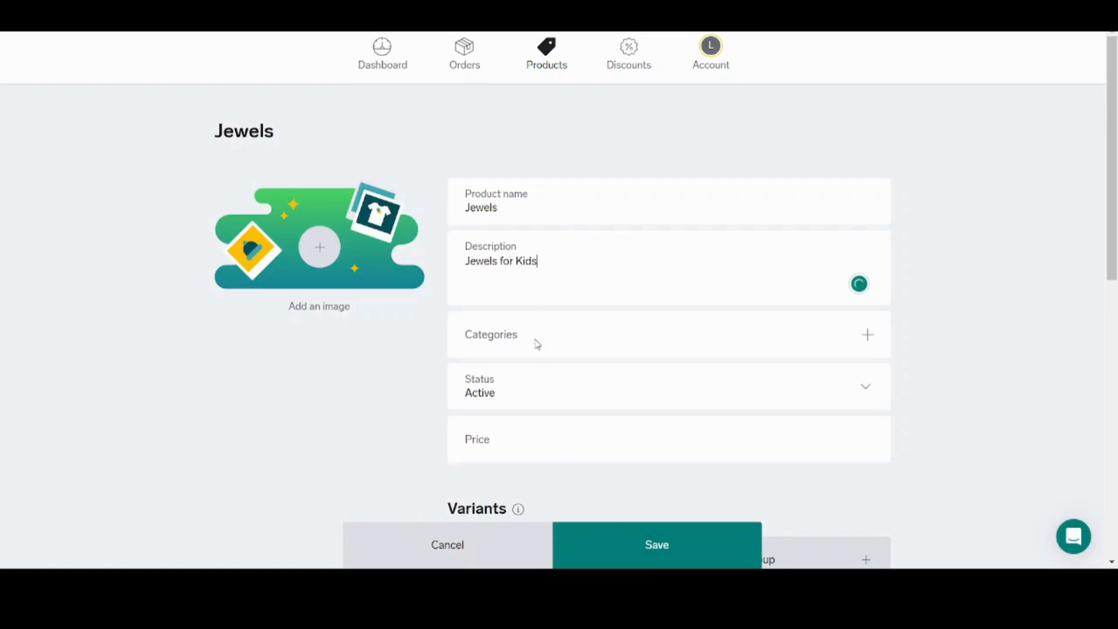
Create a category named jewels and assign it to the product.
click(870, 336)
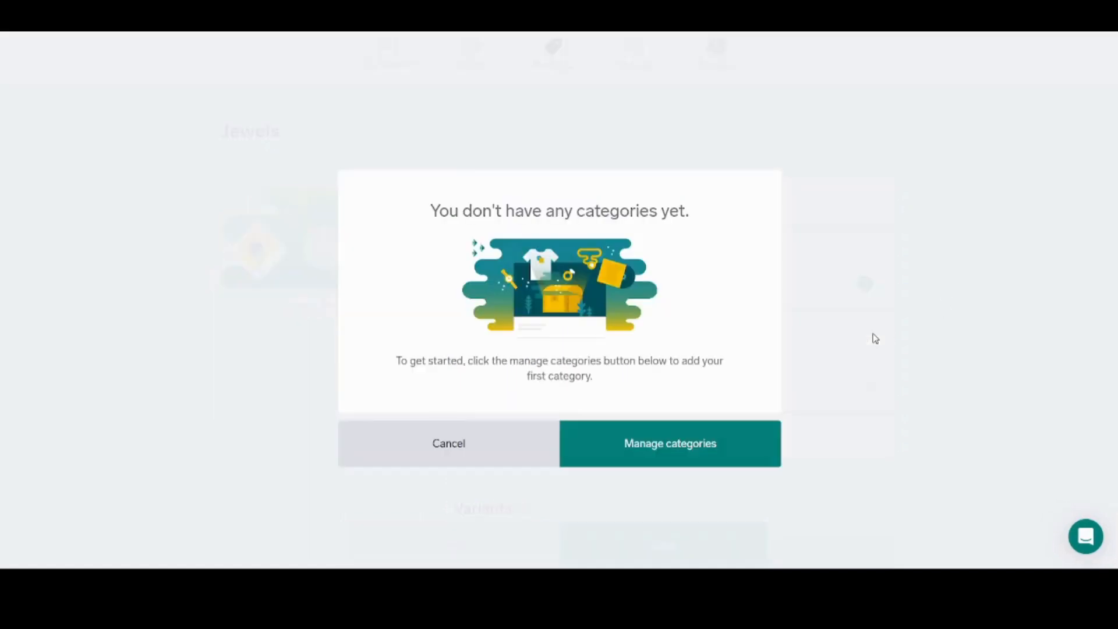
click(665, 431)
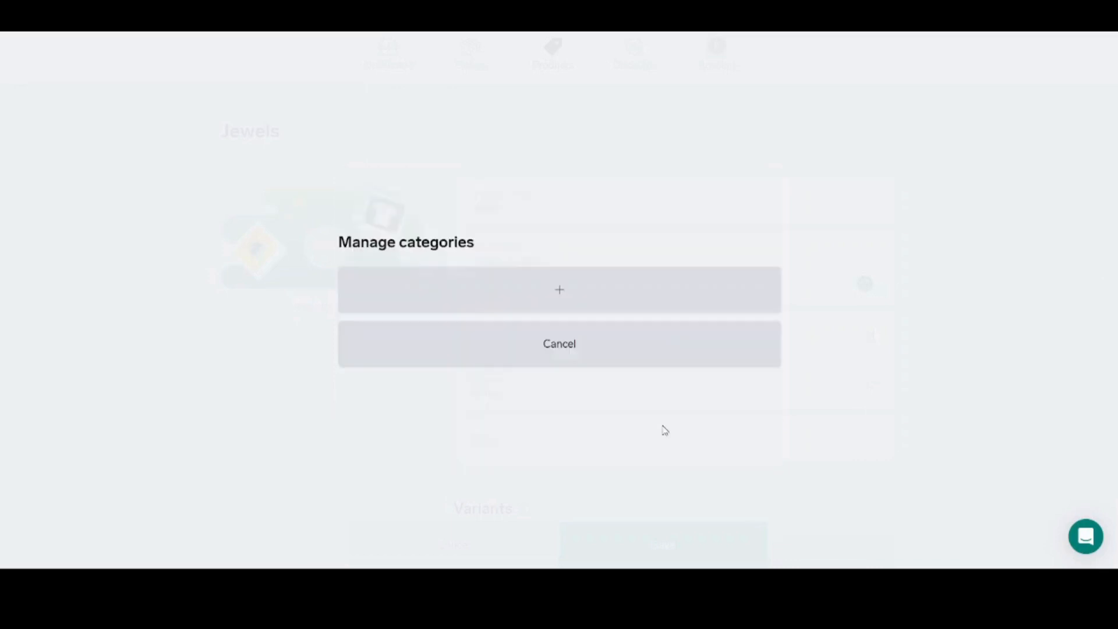
click(526, 295)
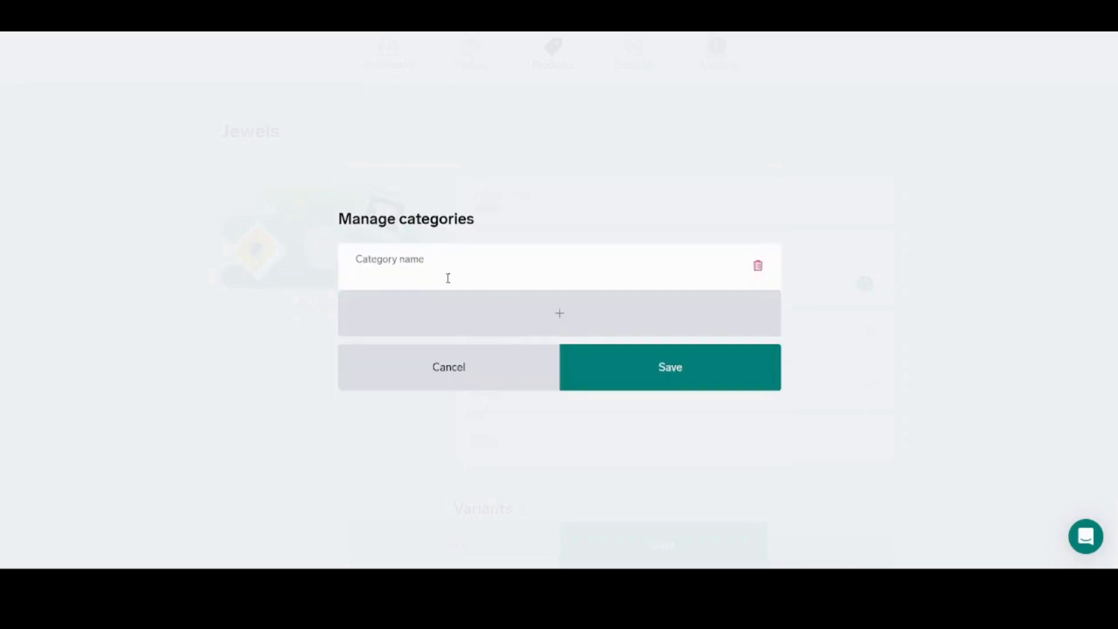
text(jewels)
click(624, 376)
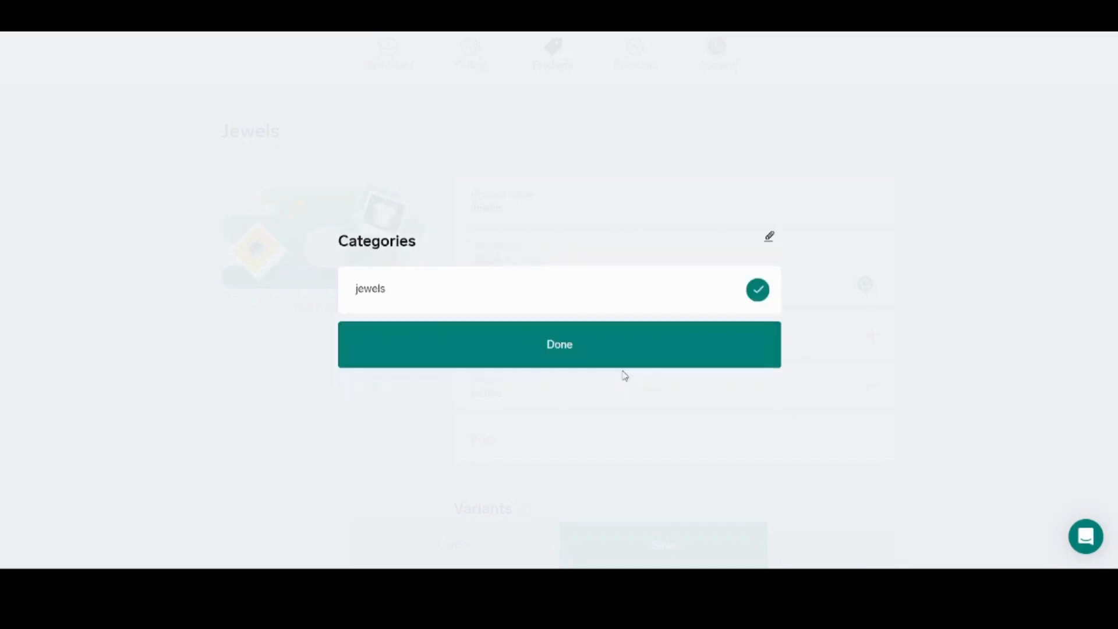
click(573, 344)
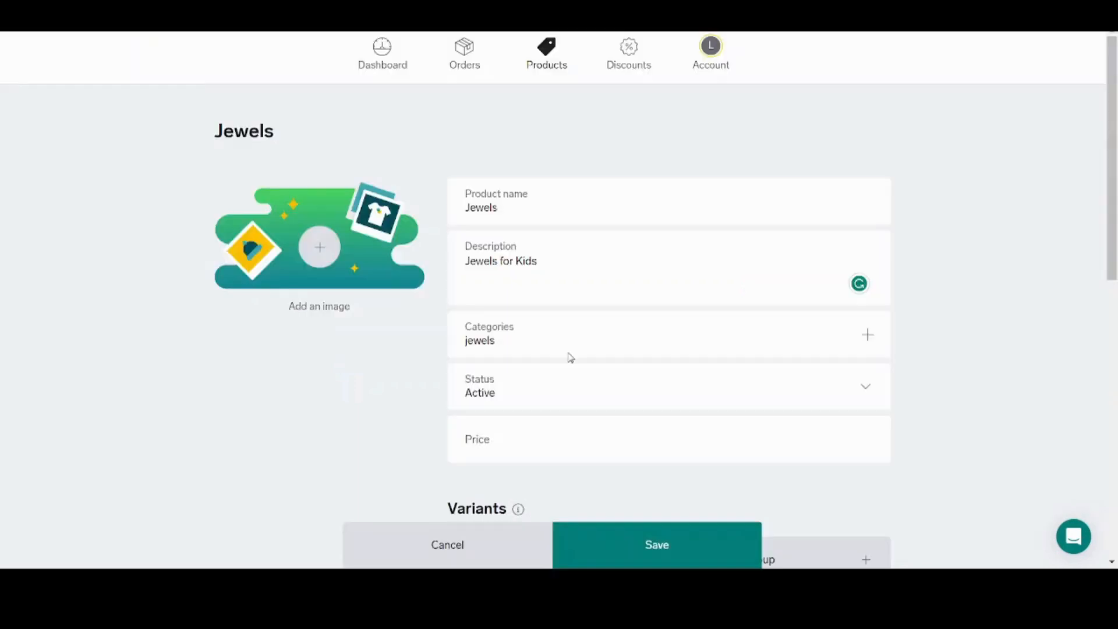
Keep the product status Active and set the price to $5.00.
click(551, 394)
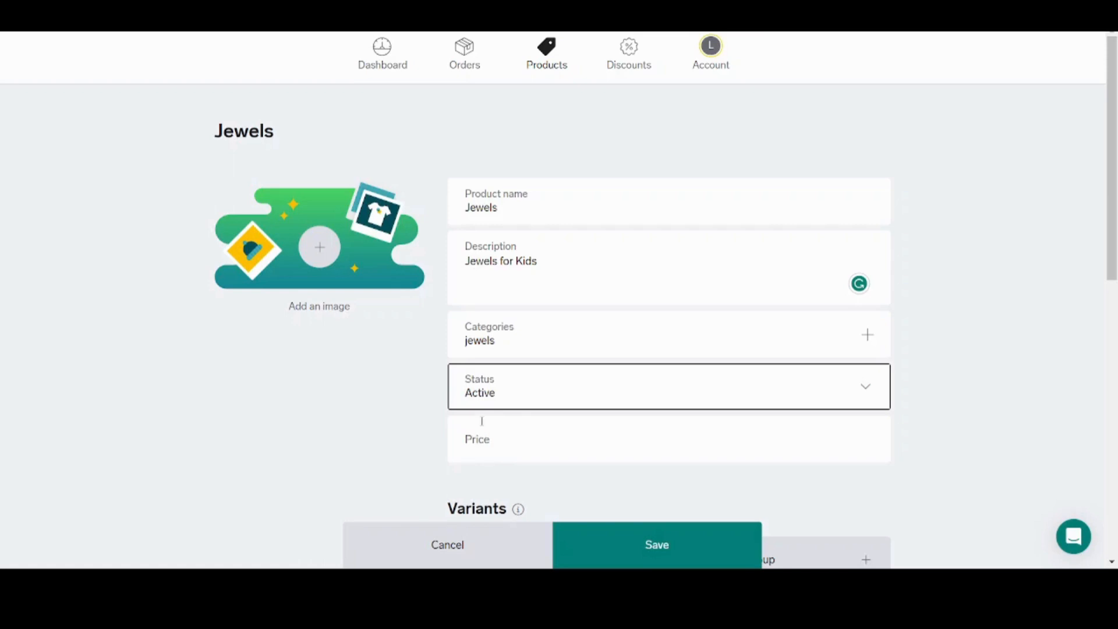
click(590, 434)
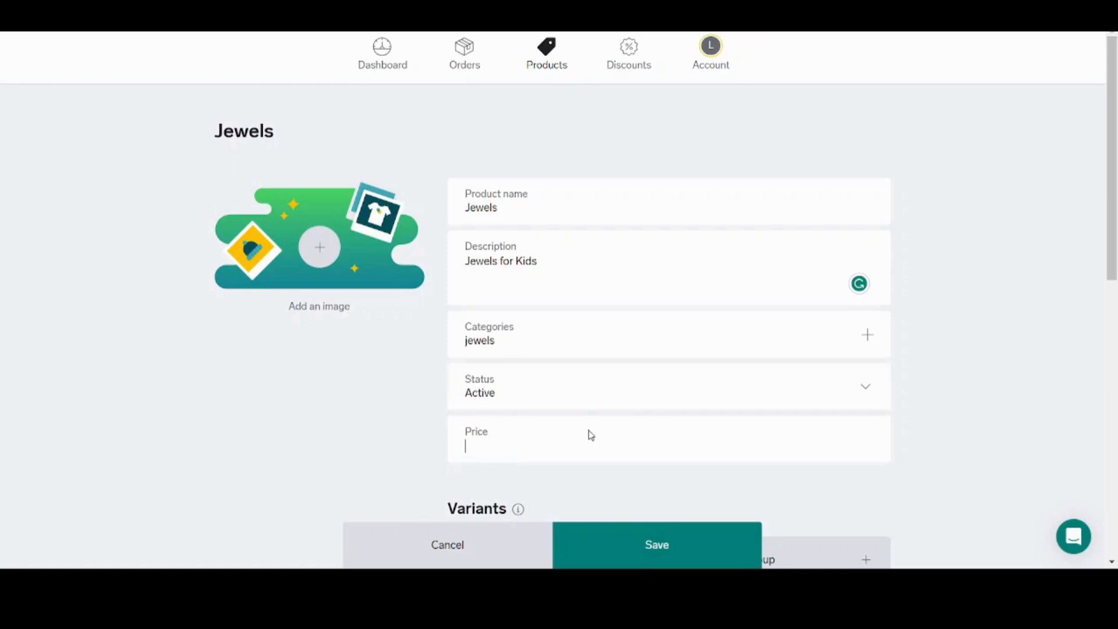
text(5 $)
click(1013, 452)
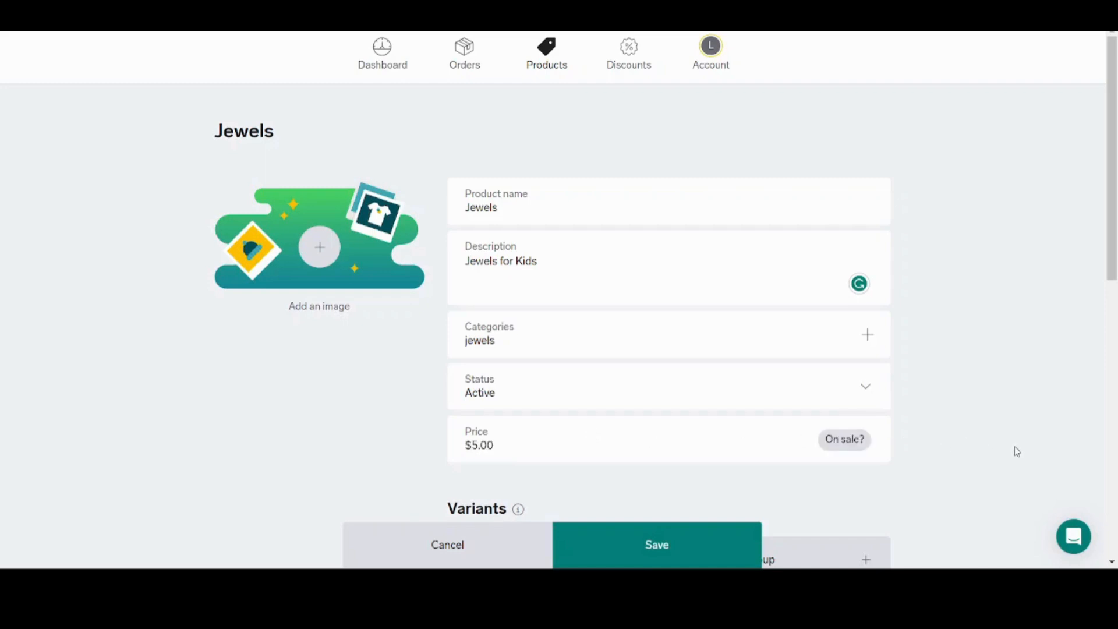
Add a blank variant row and a blank shipping rate row to the product.
drag(1116, 194, 1115, 321)
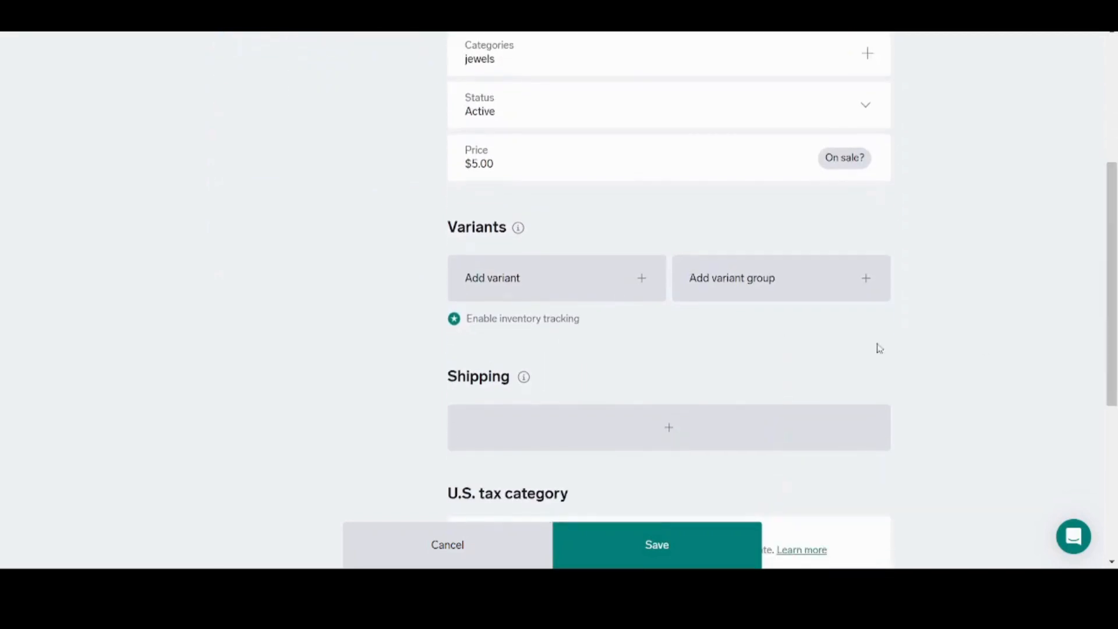
click(616, 284)
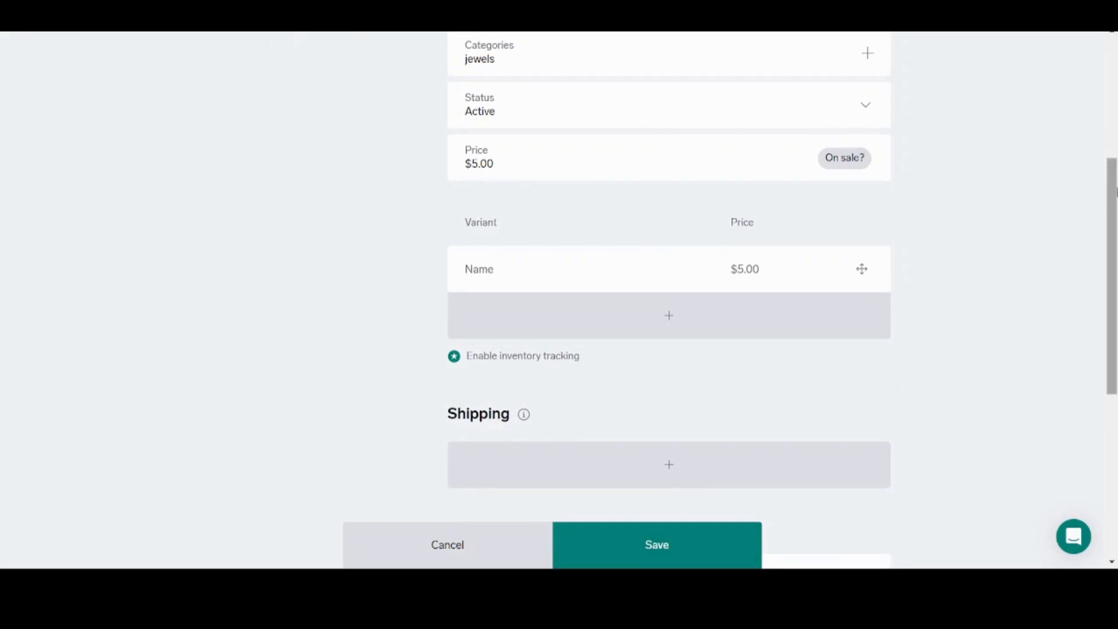
drag(1116, 193, 1116, 291)
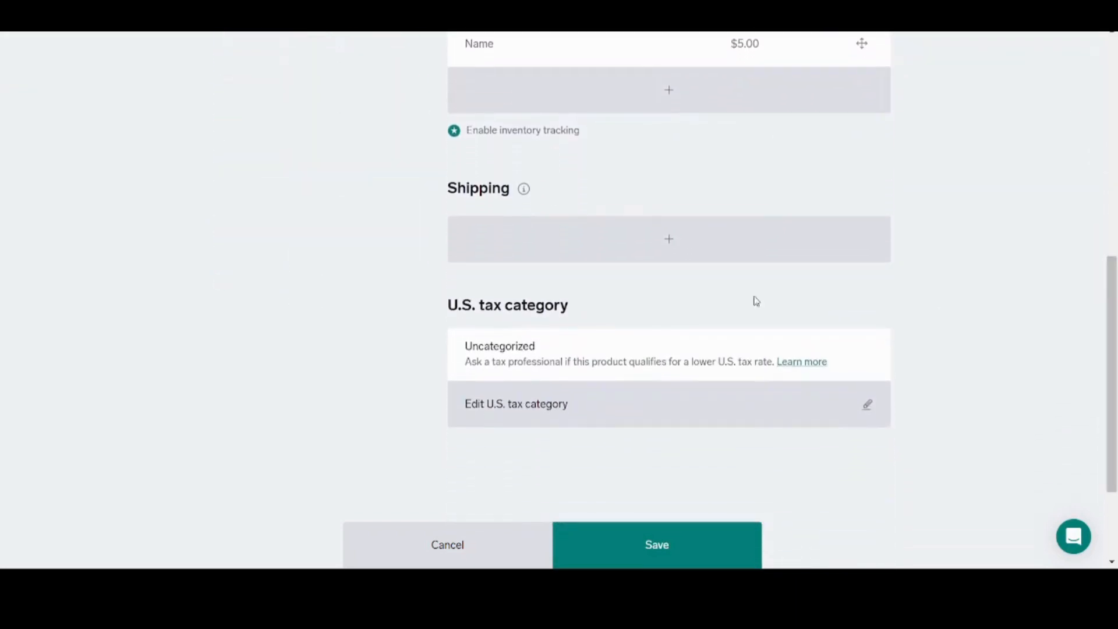
click(606, 263)
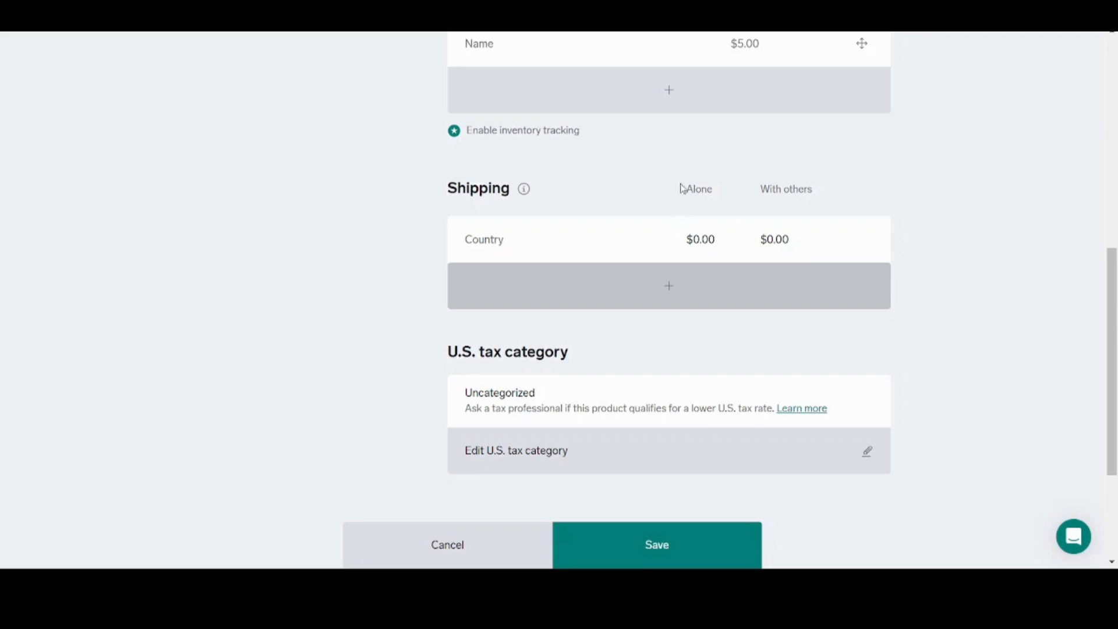
Choose Egypt as the country for the product's new shipping rate.
drag(681, 186, 724, 192)
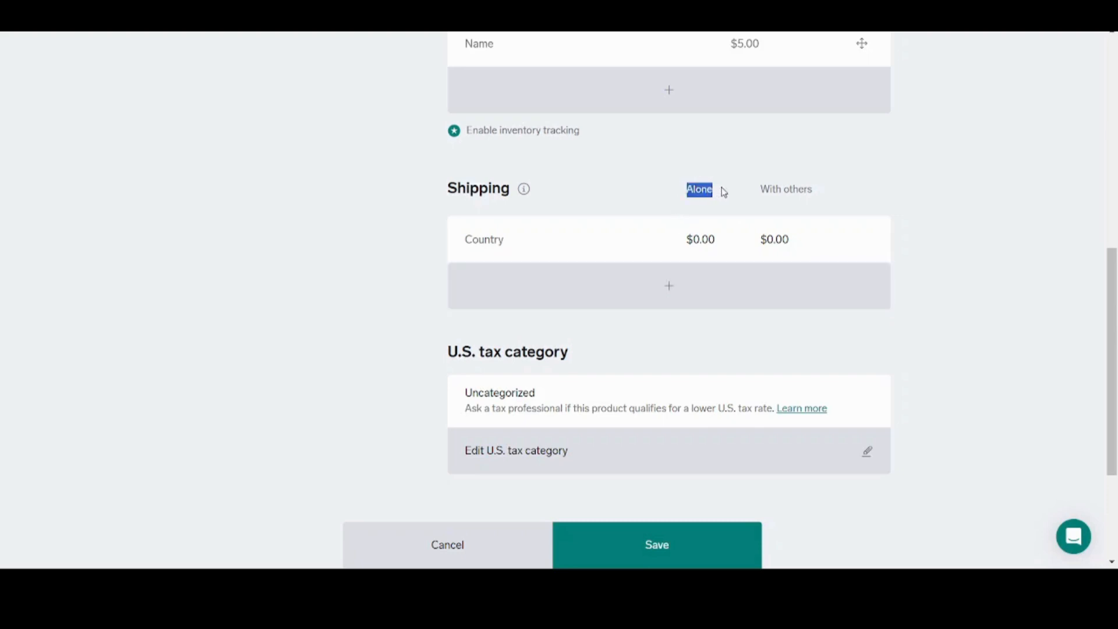
click(699, 206)
drag(760, 189, 810, 187)
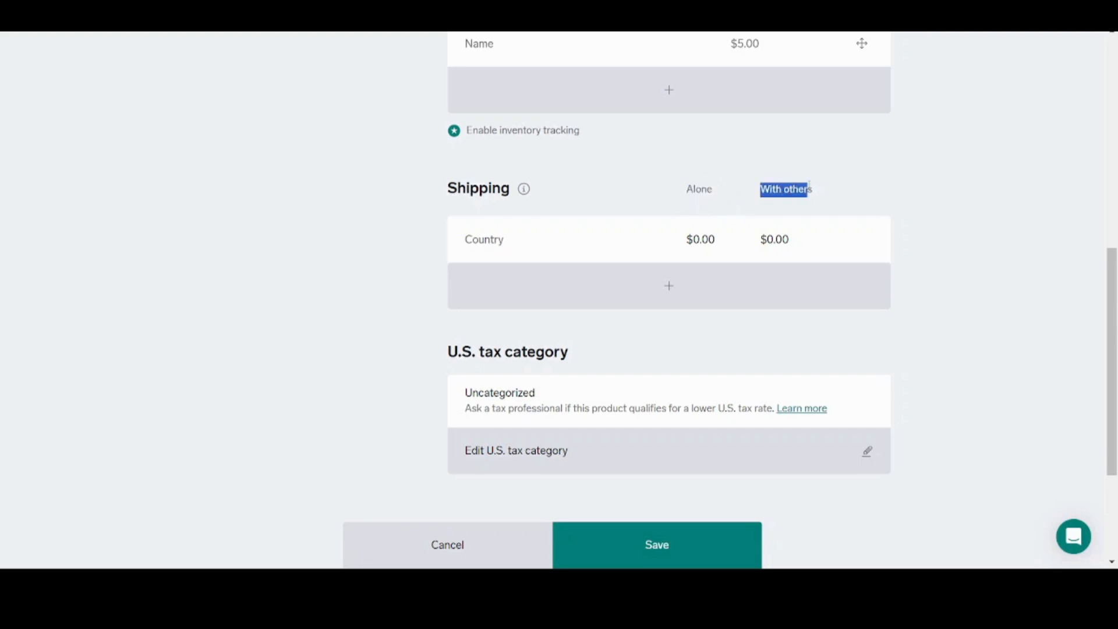
click(706, 241)
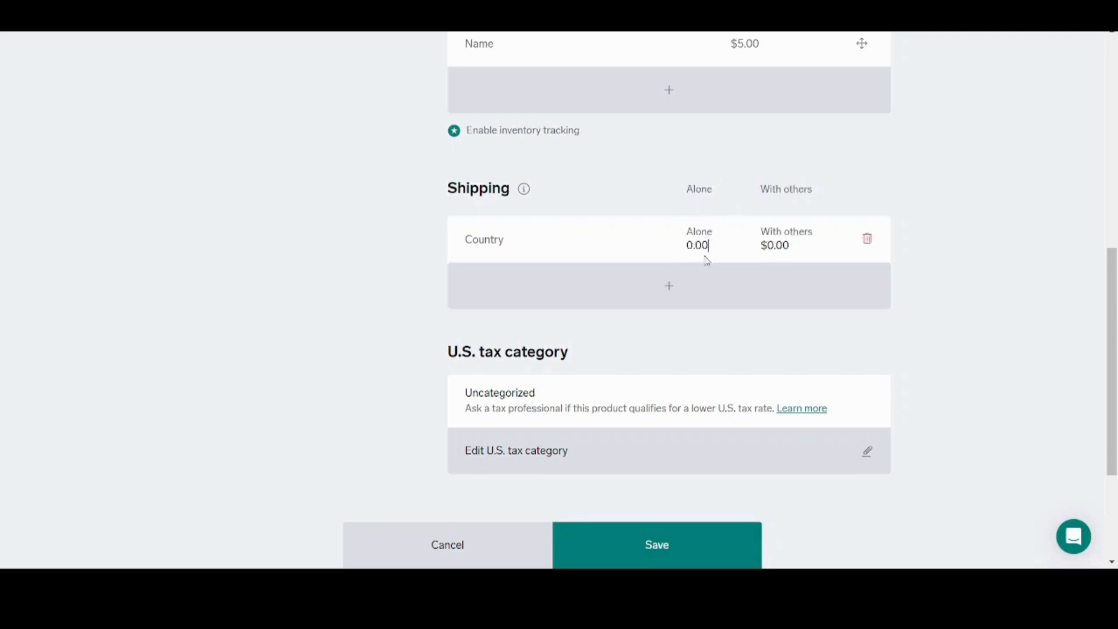
click(507, 238)
click(518, 298)
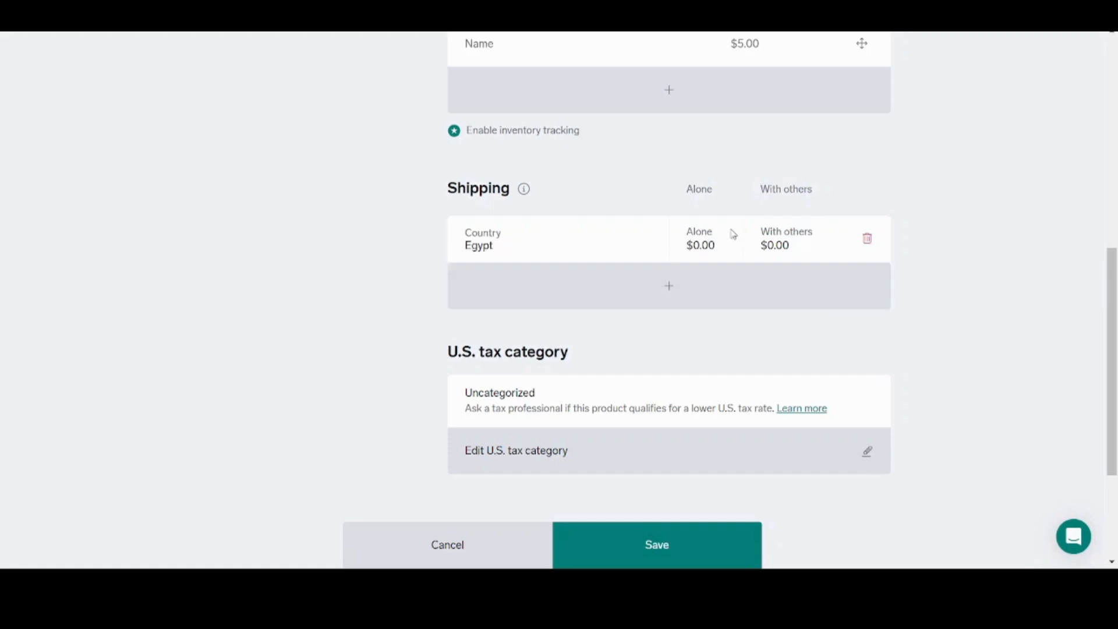
Set the Alone shipping price for Egypt to $3.00.
click(723, 245)
key(BackSpace)
key(BackSpace)
key(BackSpace)
key(BackSpace)
text(3)
key(Return)
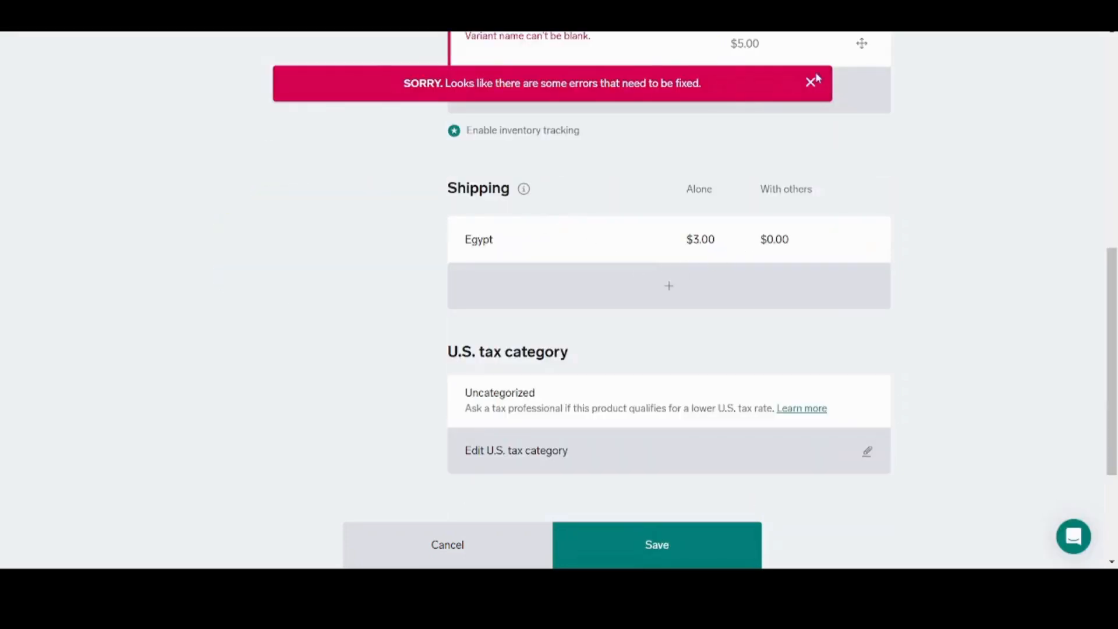
click(812, 84)
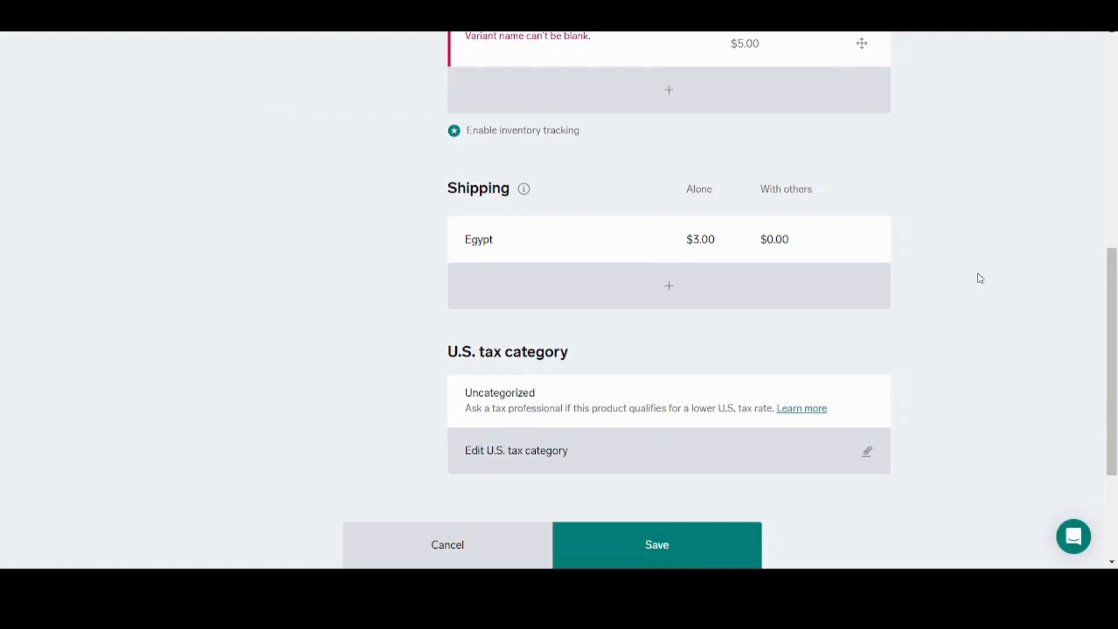
Delete the blank variant row and save the product.
scroll(1112, 320, up, 1)
scroll(1112, 292, up, 3)
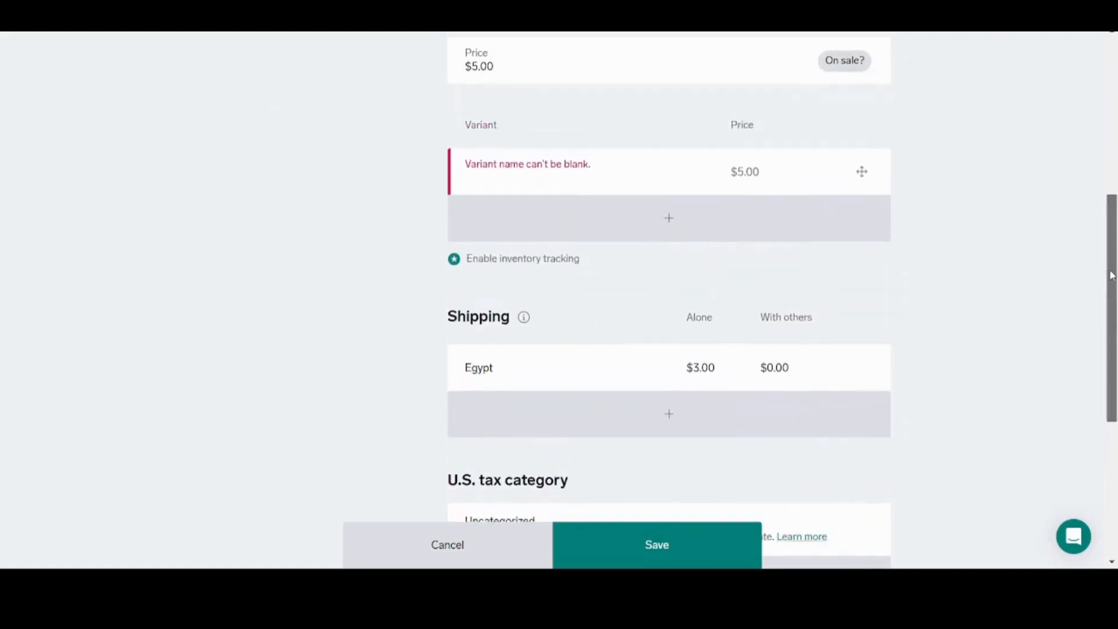
click(860, 184)
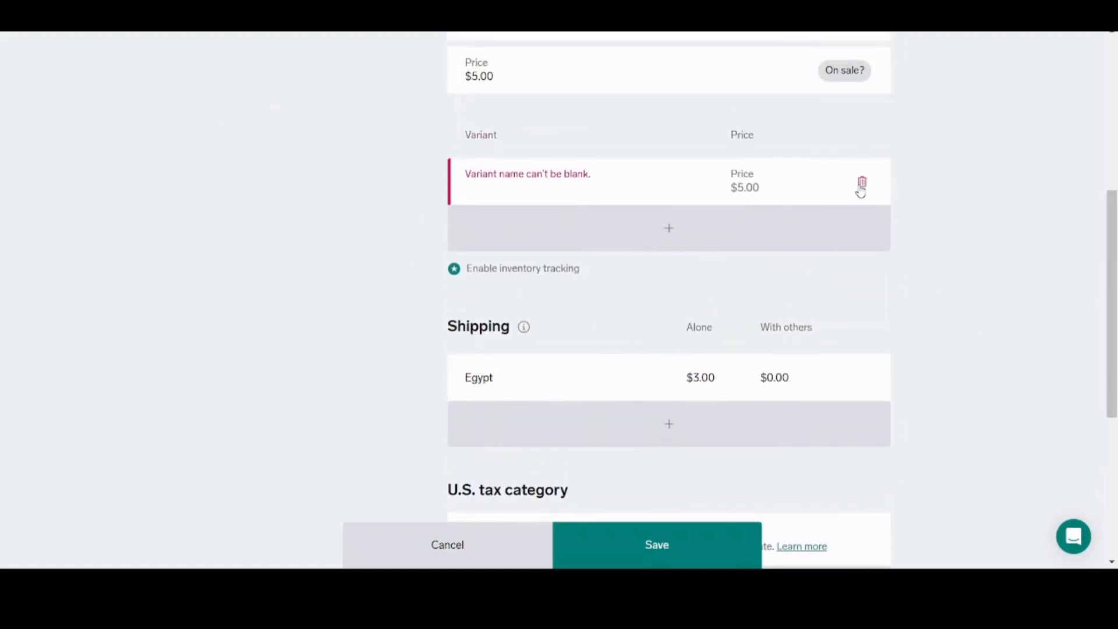
click(862, 185)
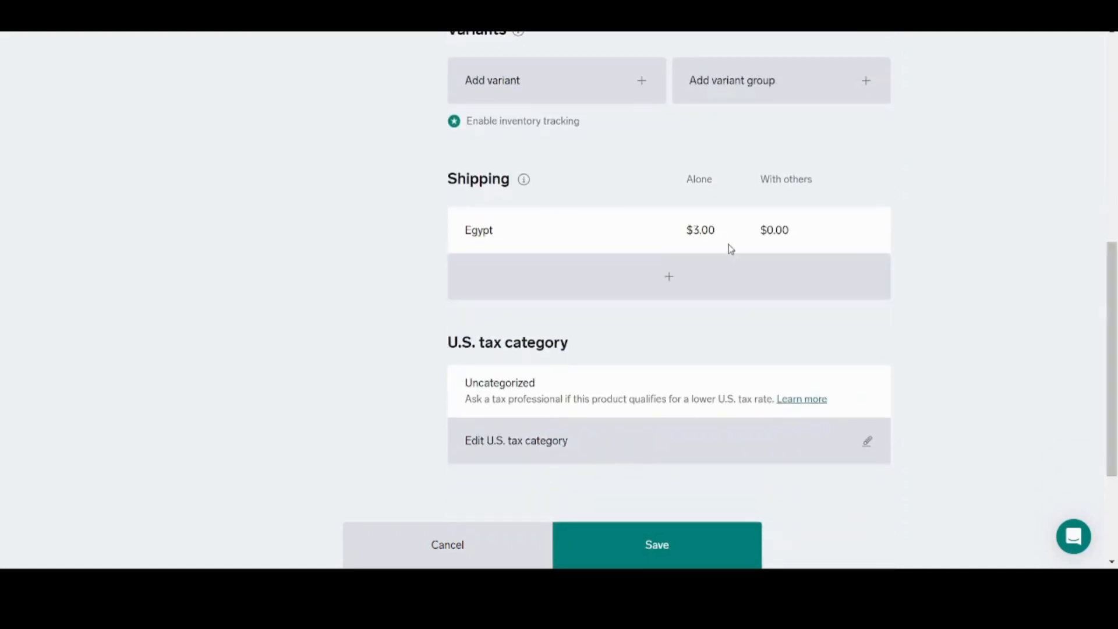
scroll(684, 227, down, 2)
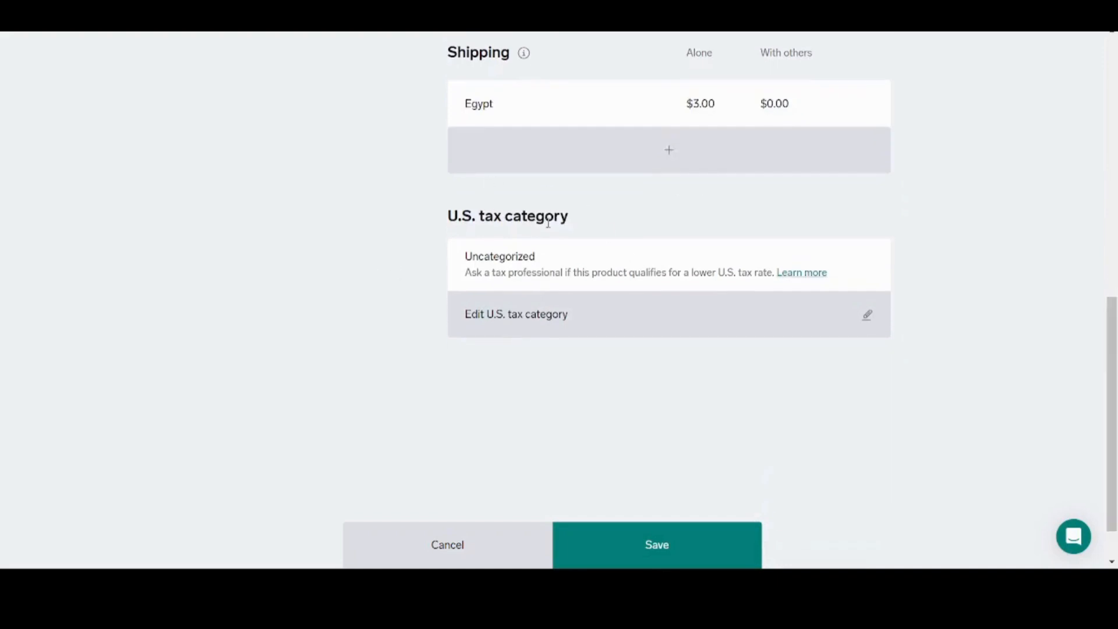
click(657, 538)
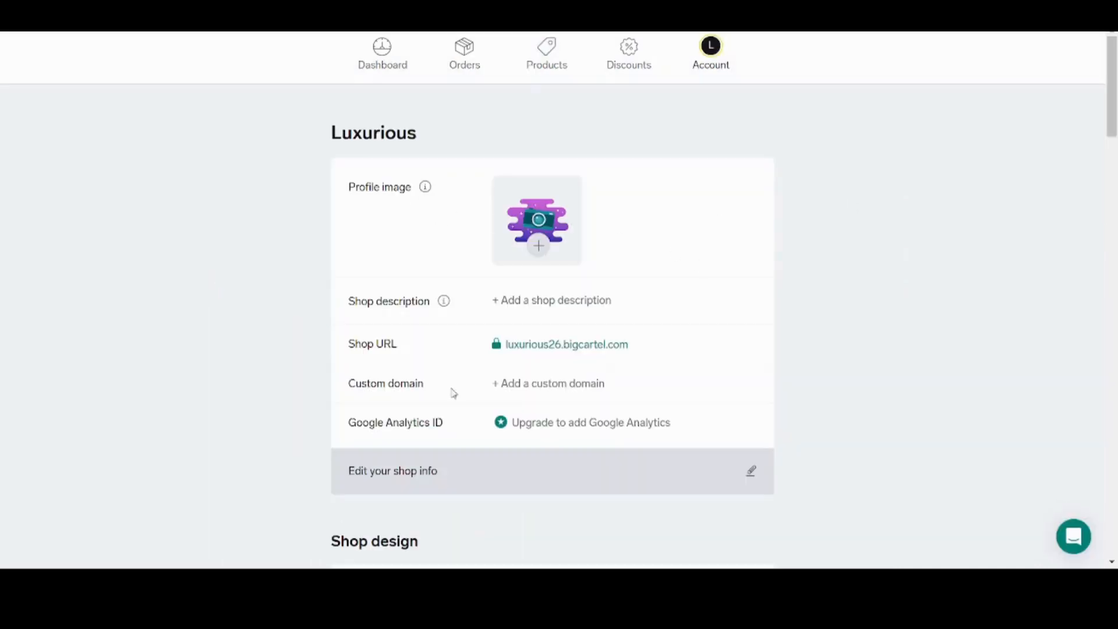
Open the shop designer from the account settings and dismiss the introductory tour.
scroll(768, 182, down, 1)
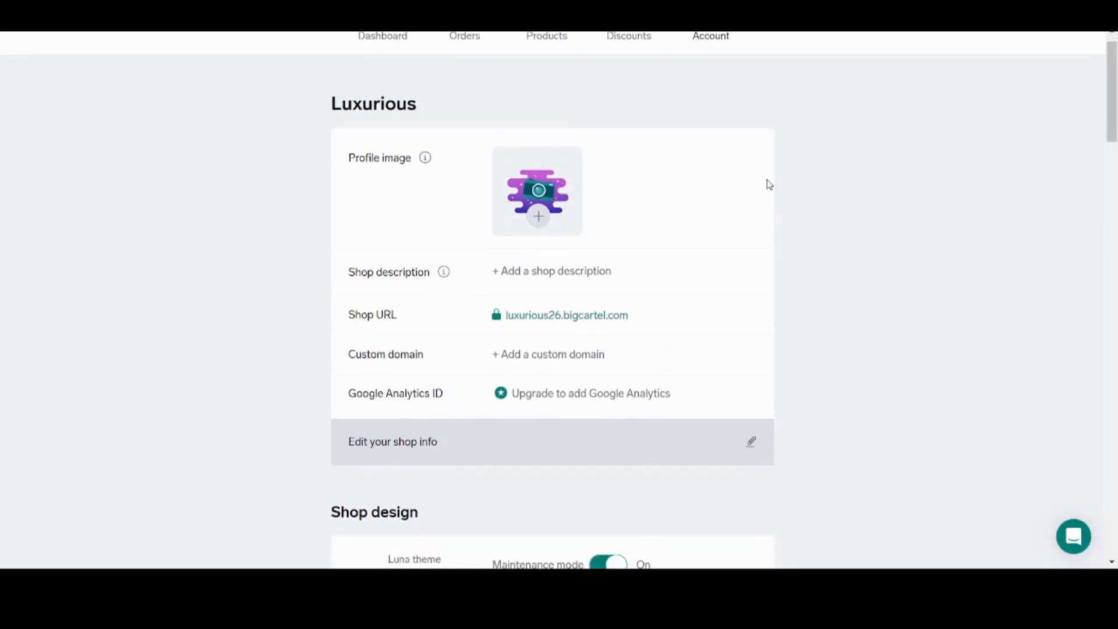
scroll(768, 183, up, 1)
scroll(770, 185, down, 1)
scroll(767, 183, down, 6)
scroll(766, 182, up, 1)
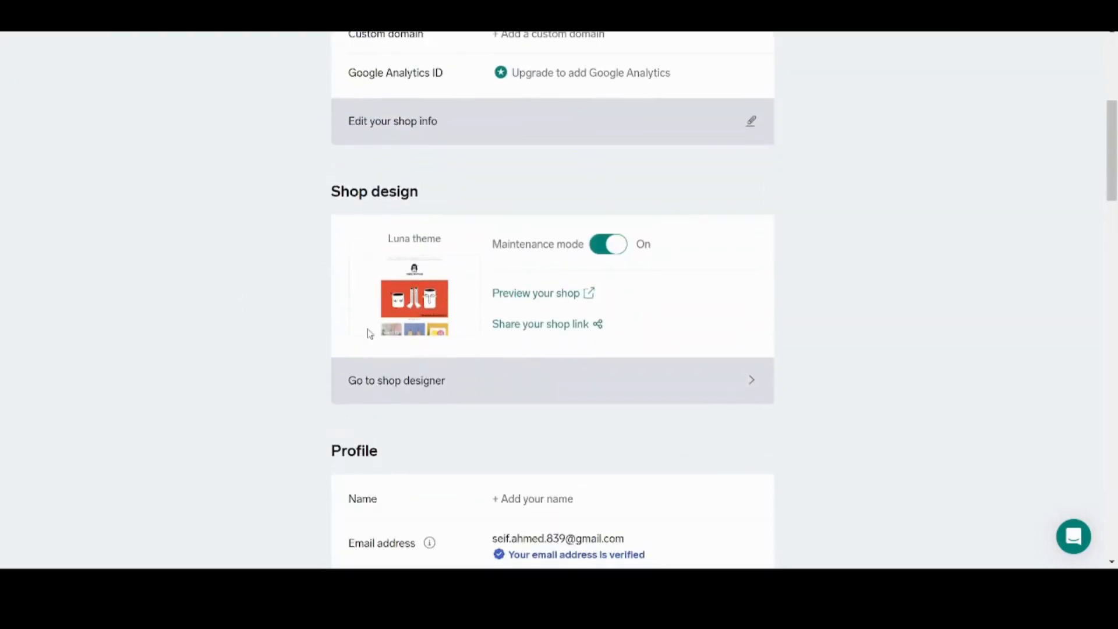
scroll(369, 331, down, 1)
scroll(369, 335, down, 1)
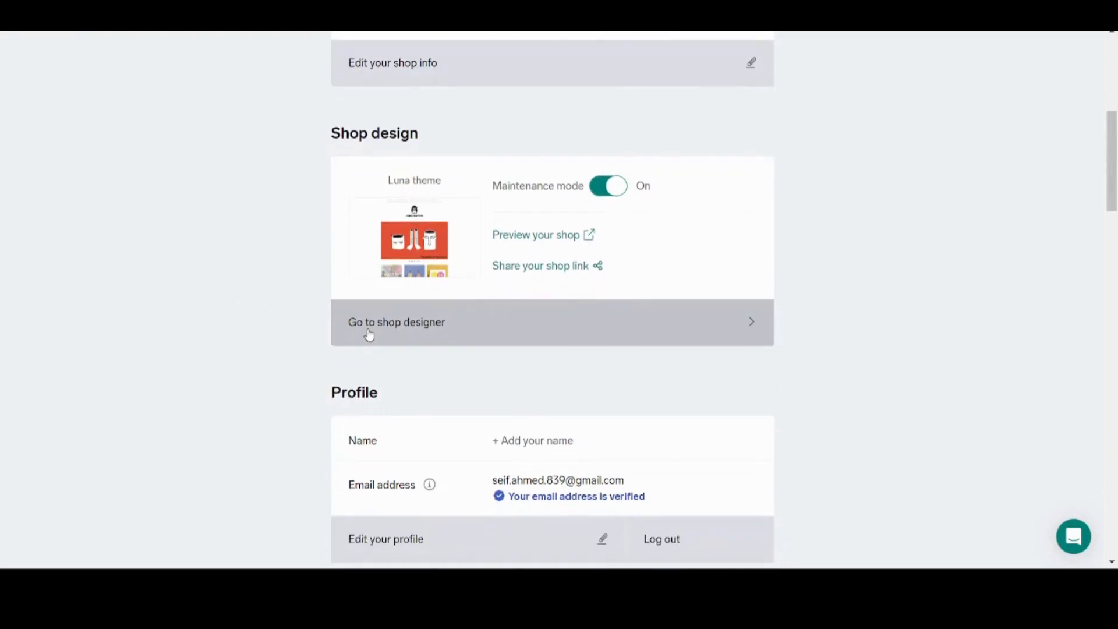
click(733, 323)
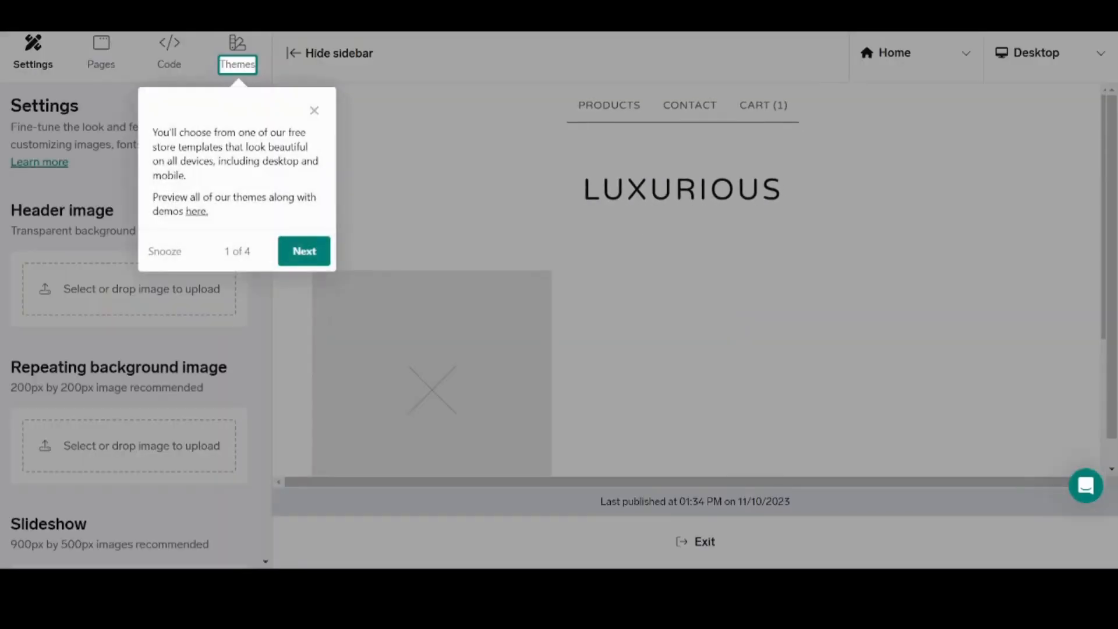
click(314, 111)
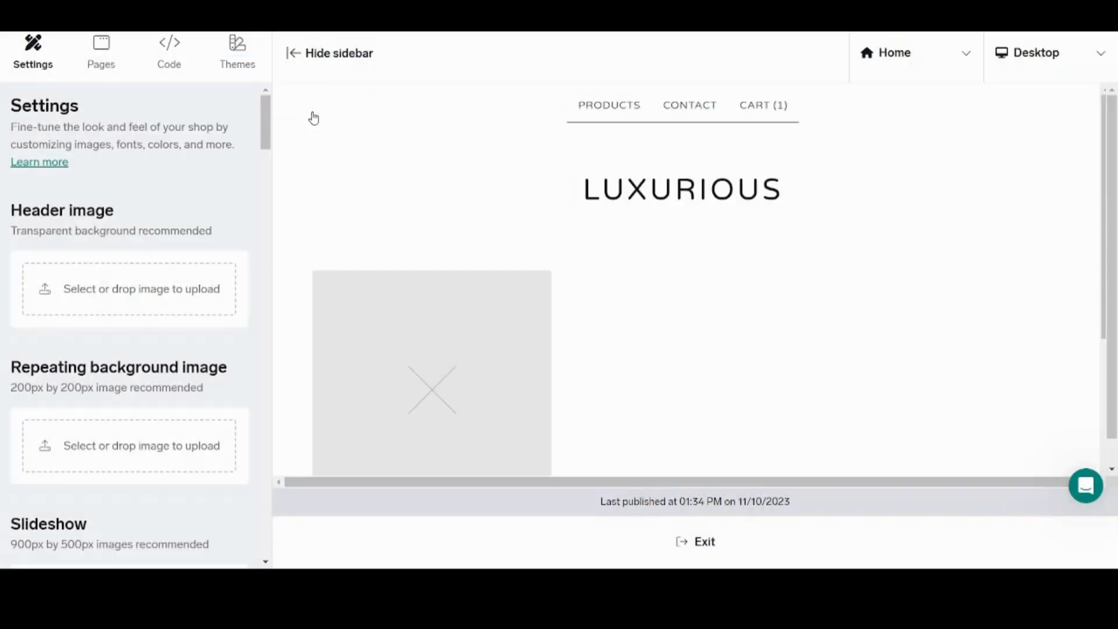
Preview the home page and the Jewels product page in the shop designer, and look over the design settings.
drag(1112, 214, 1117, 72)
drag(1105, 114, 1100, 203)
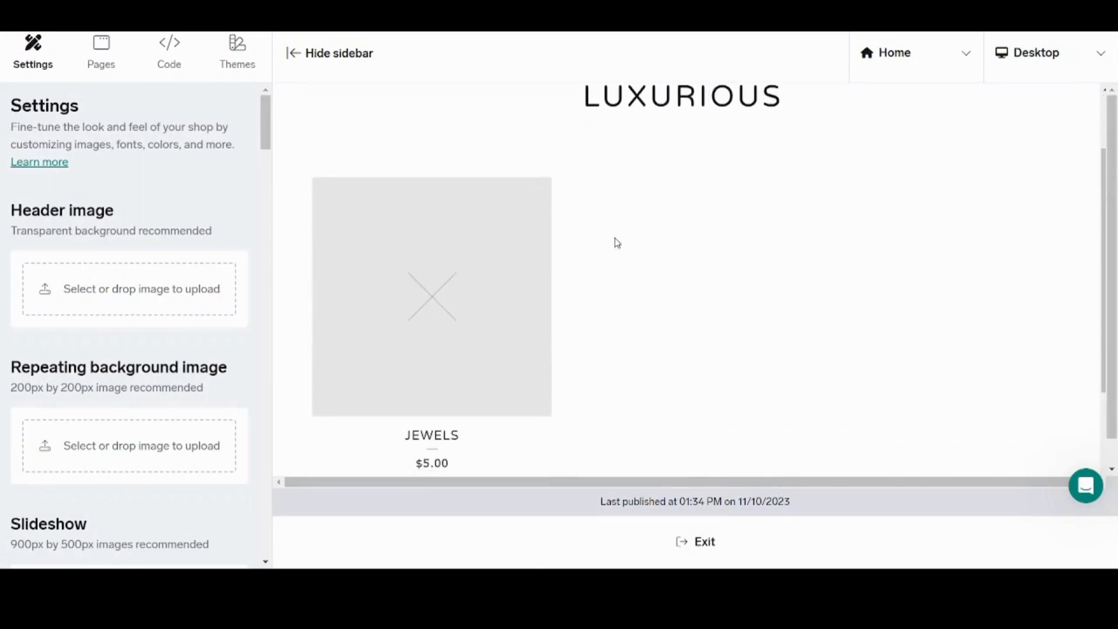
click(406, 269)
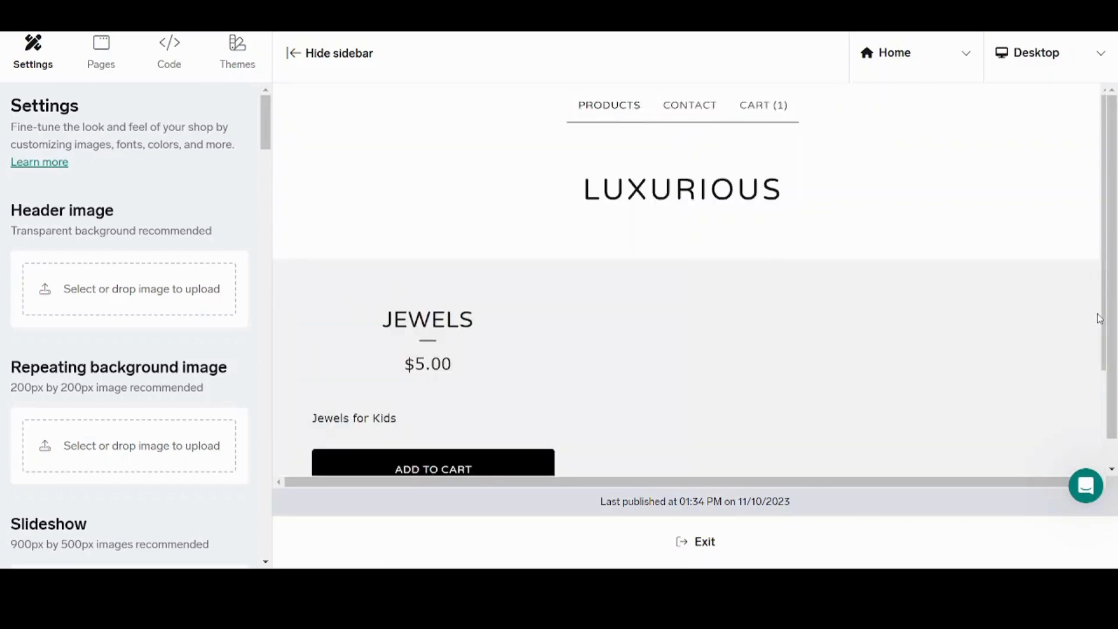
drag(1100, 319, 1092, 385)
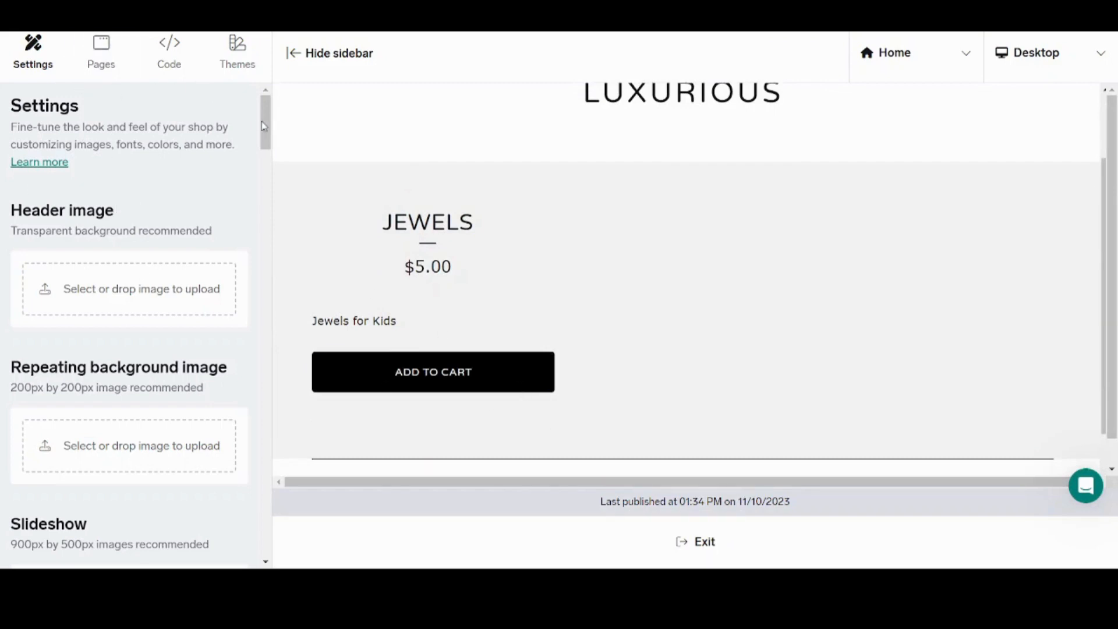
scroll(263, 125, down, 2)
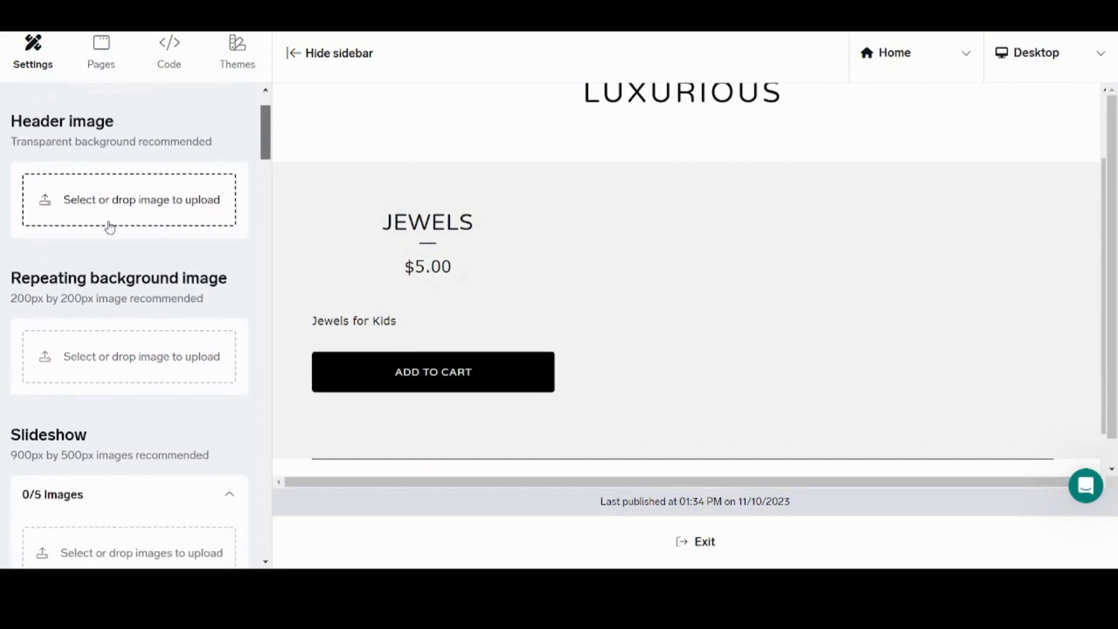
drag(265, 125, 246, 61)
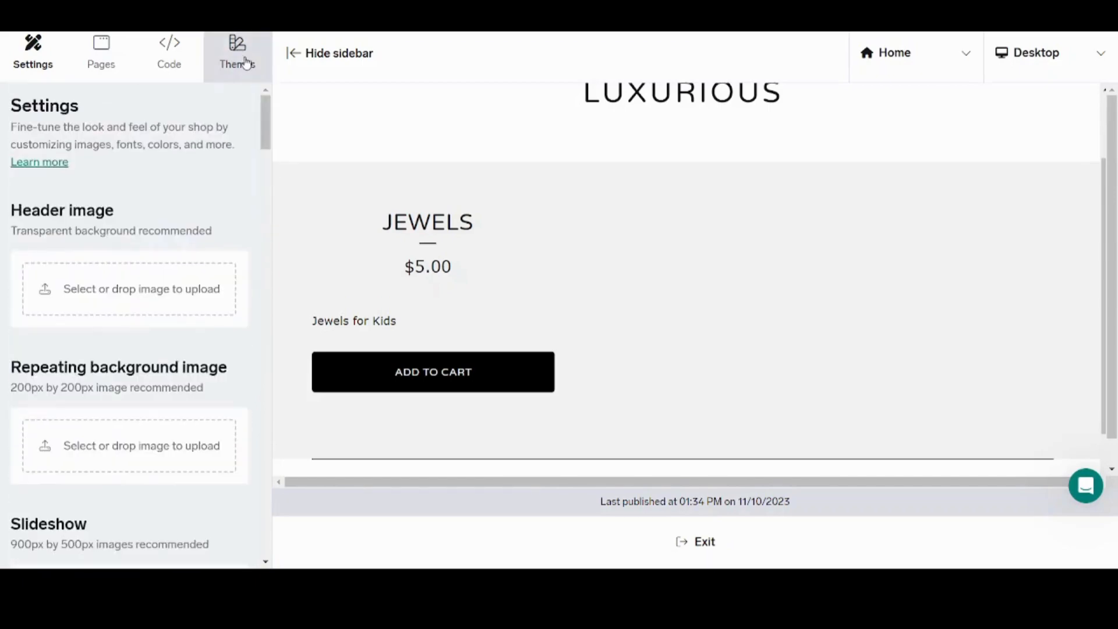
Hide the designer sidebar and preview the Product page in full width.
click(303, 50)
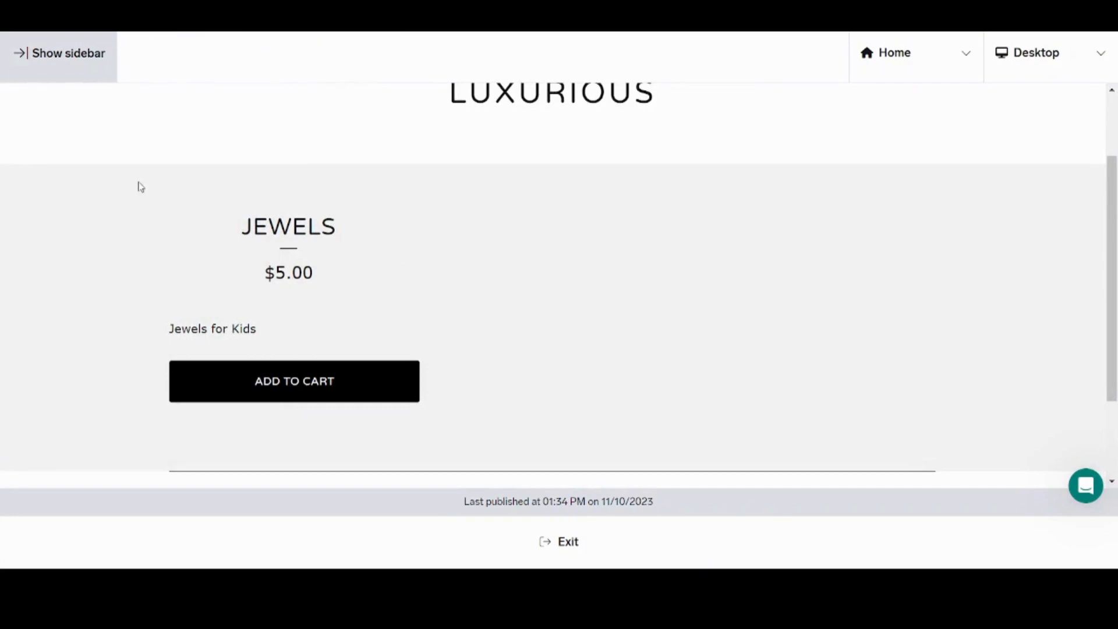
click(877, 81)
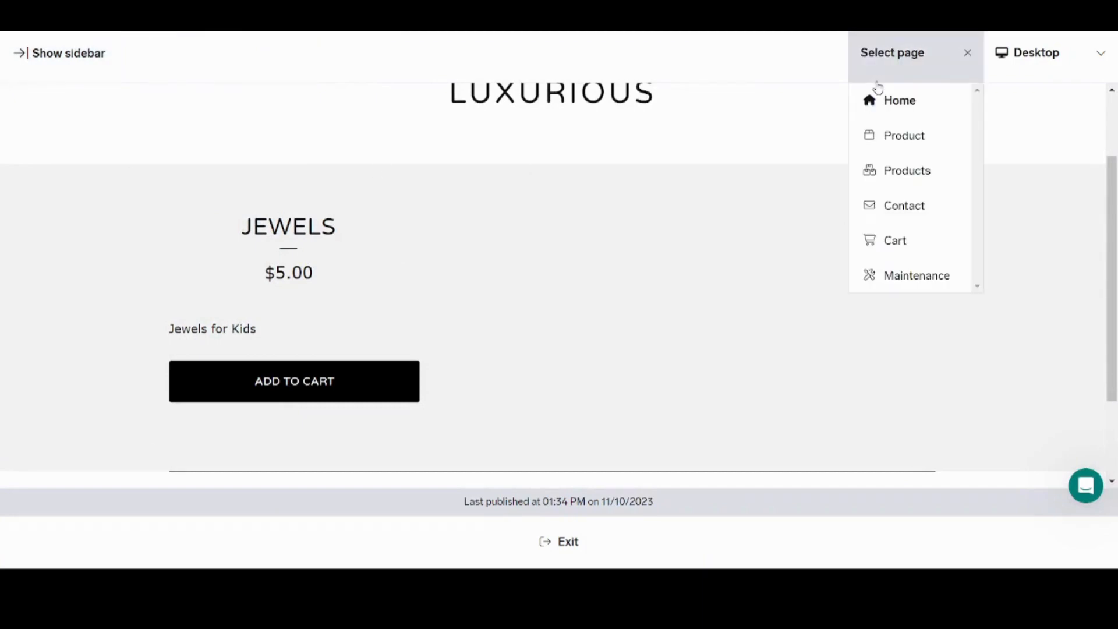
click(901, 136)
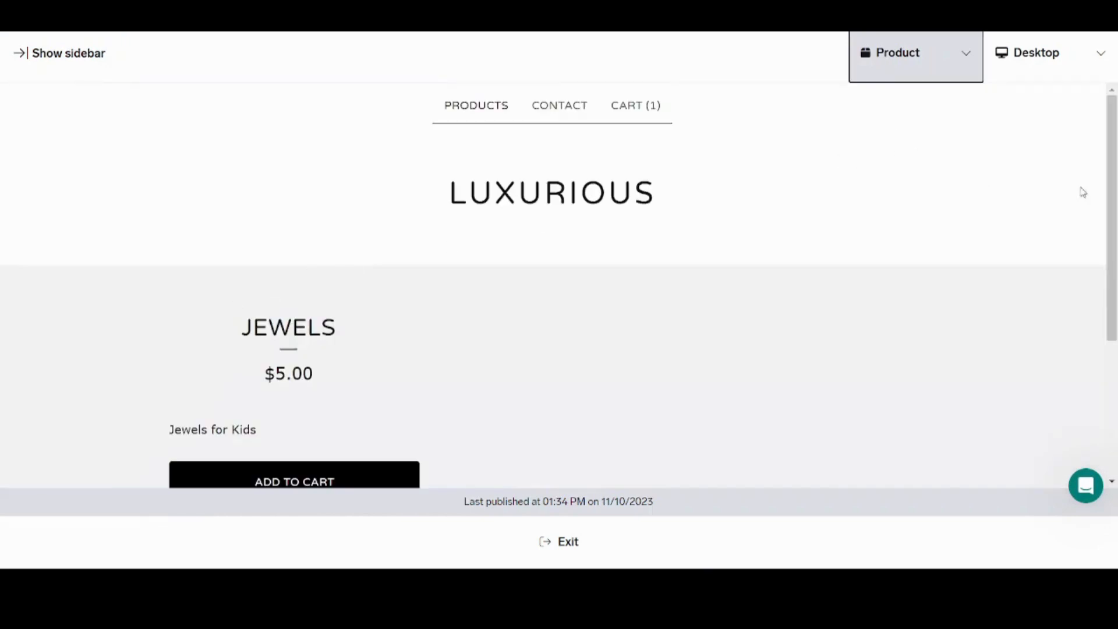
scroll(1110, 192, down, 4)
scroll(1110, 192, up, 4)
Look at the device options, return the preview to the Home page and view the store's Products listing.
click(1072, 54)
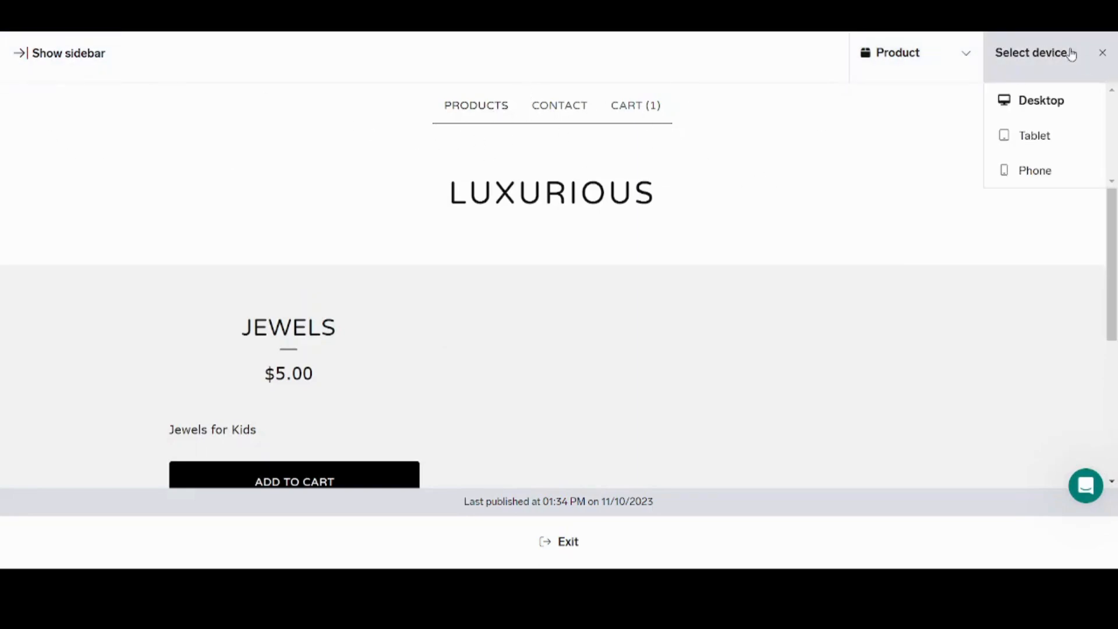
click(913, 55)
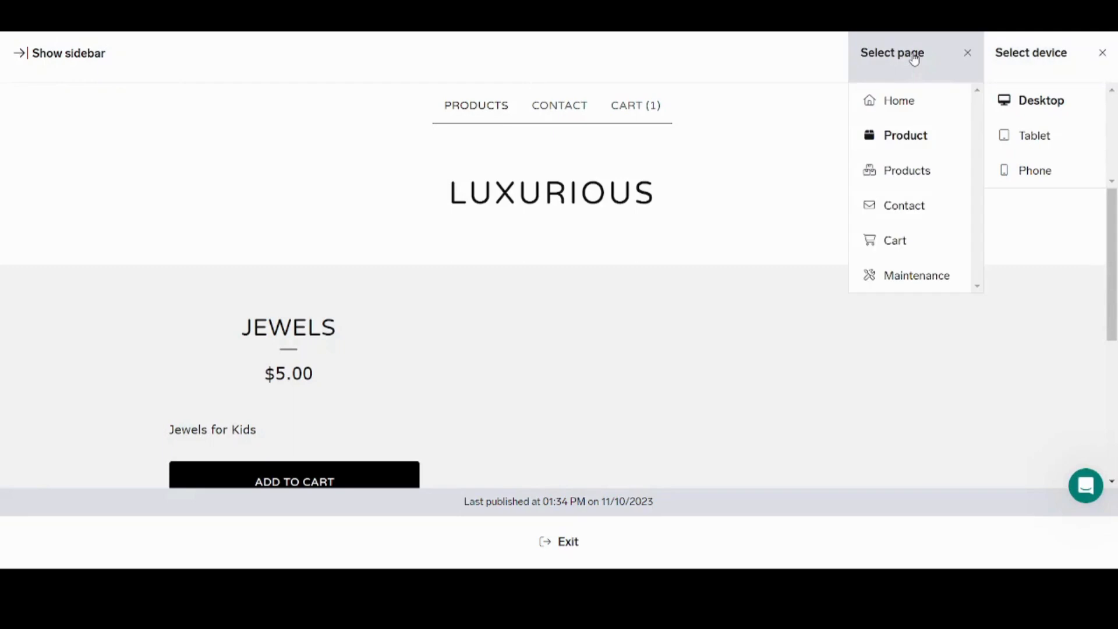
click(913, 104)
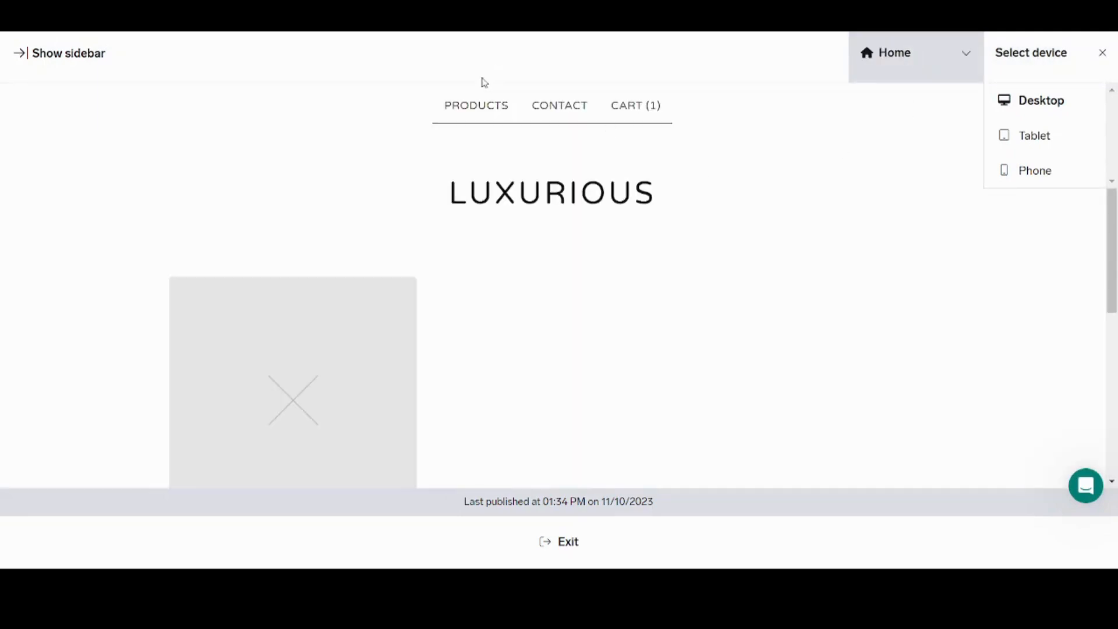
click(482, 110)
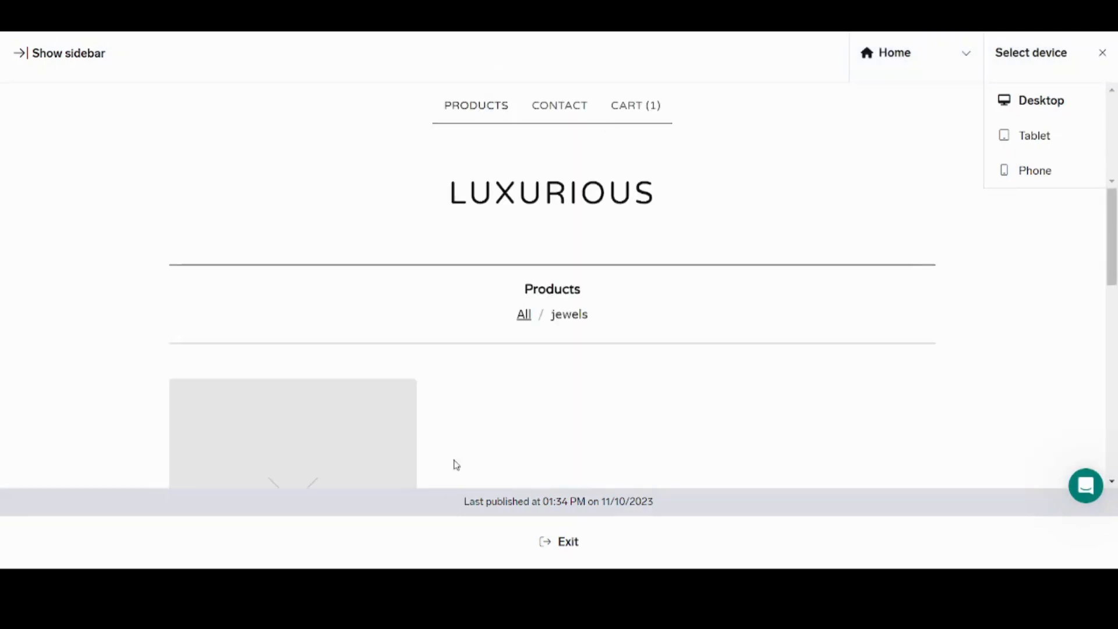
scroll(459, 476, down, 5)
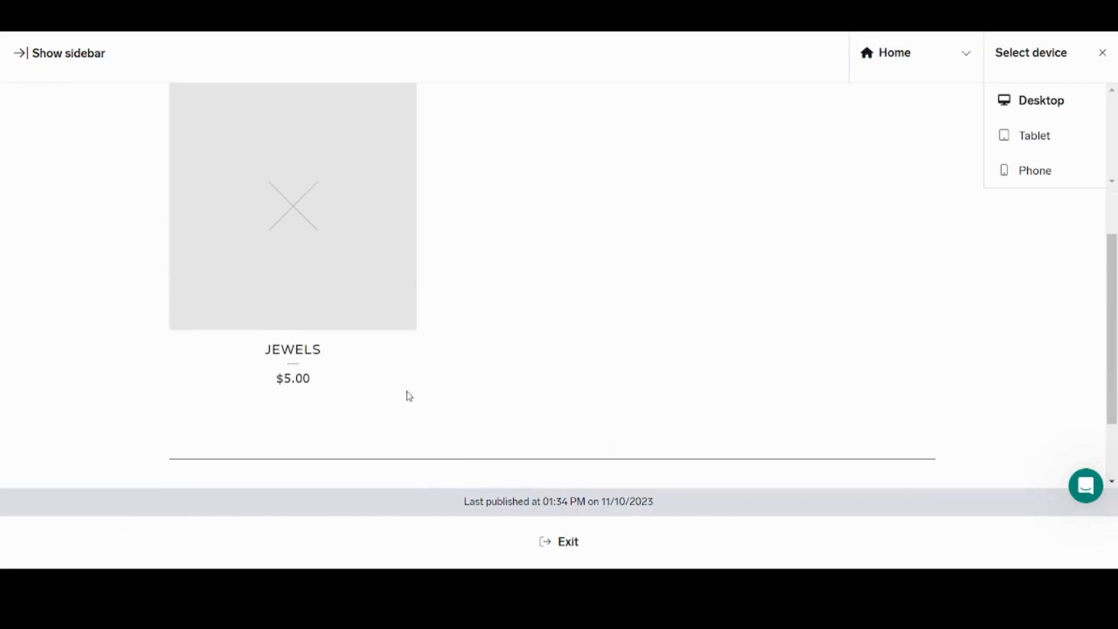
click(349, 336)
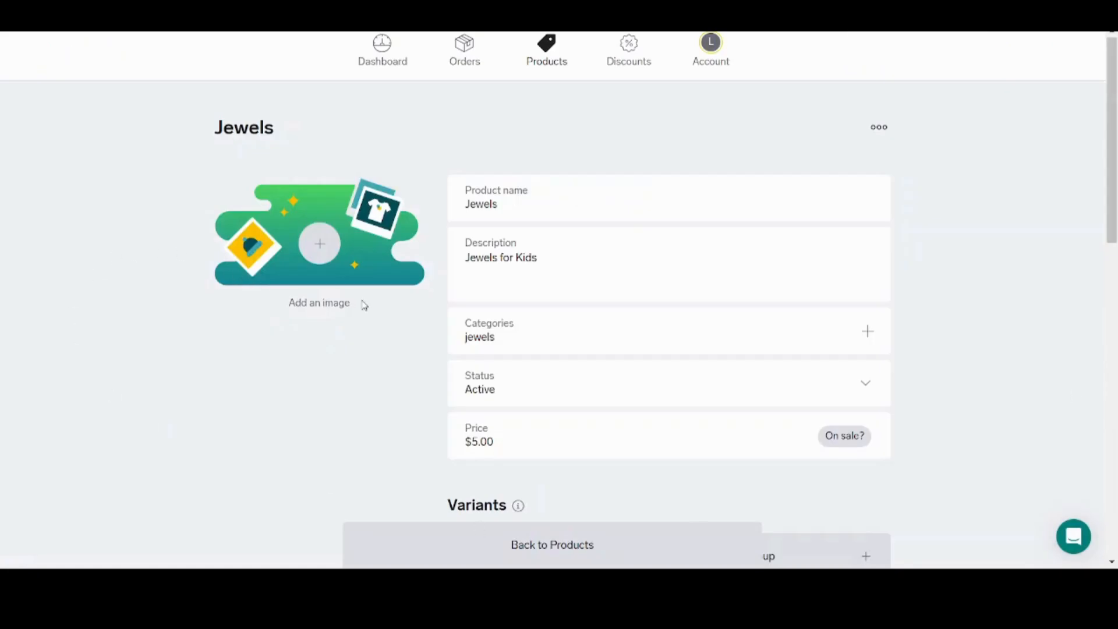
Upload the luxuorious logo as the image of the Jewels product.
click(320, 250)
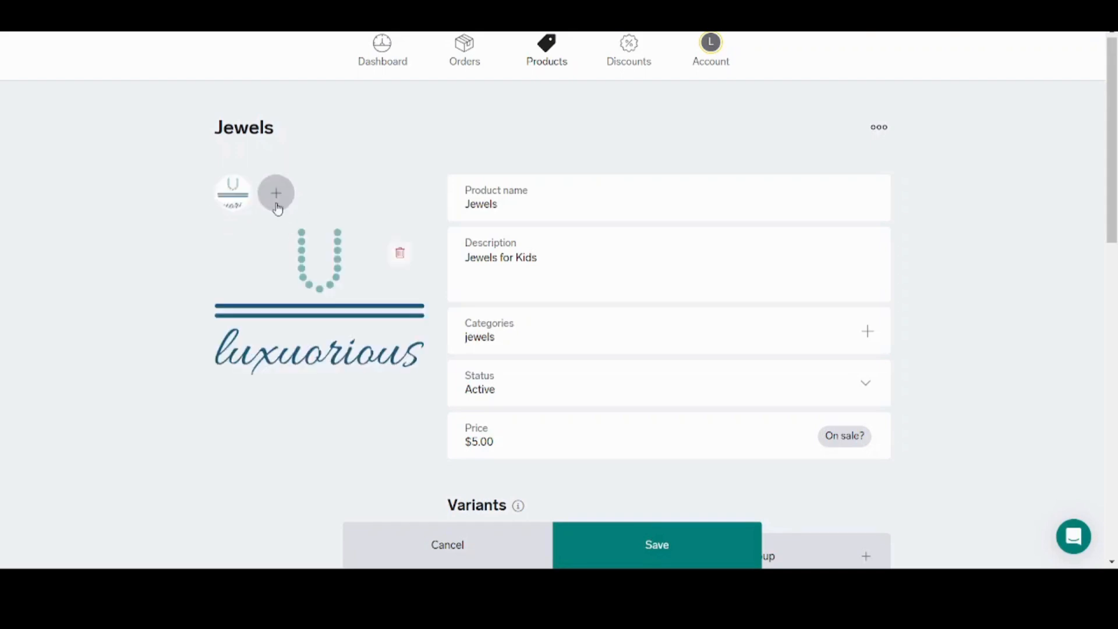
click(400, 252)
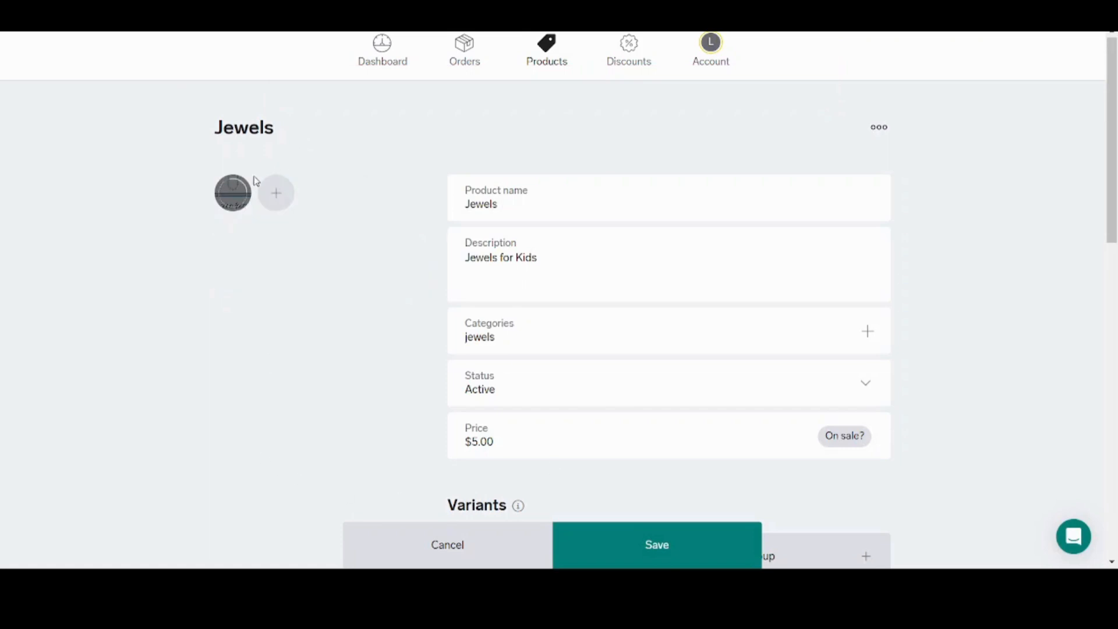
Try to add a second image to the Jewels product.
click(275, 193)
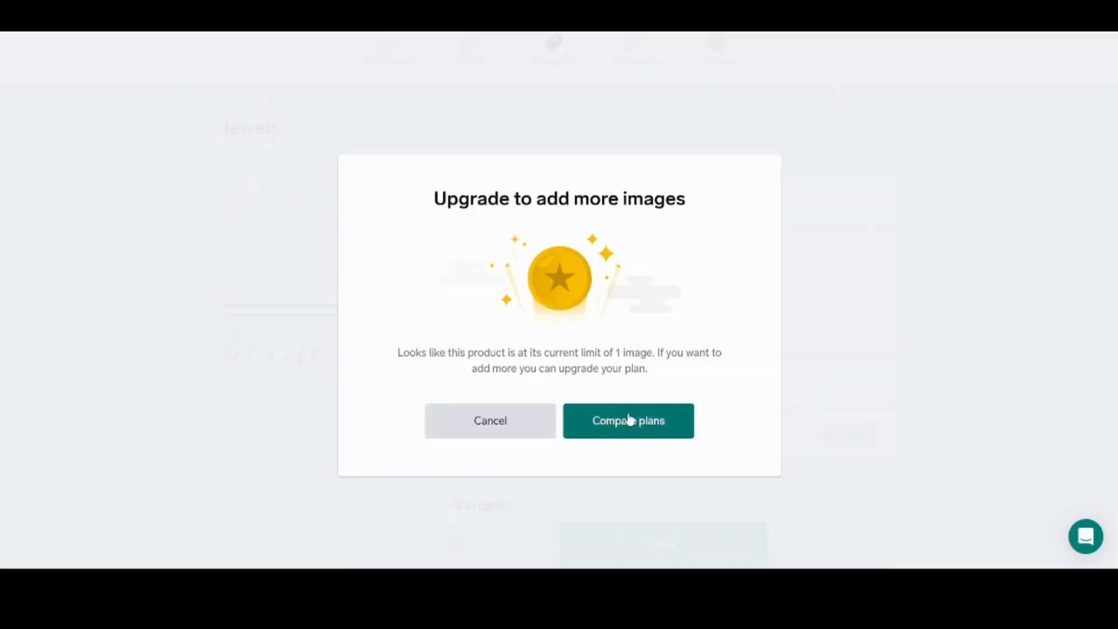
click(552, 420)
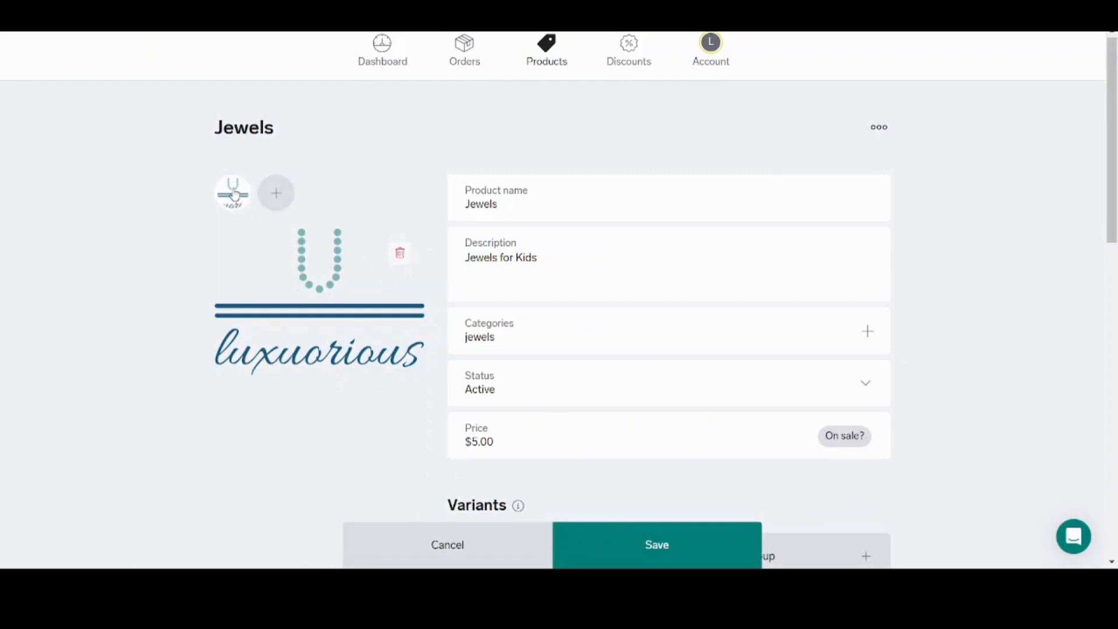
click(276, 193)
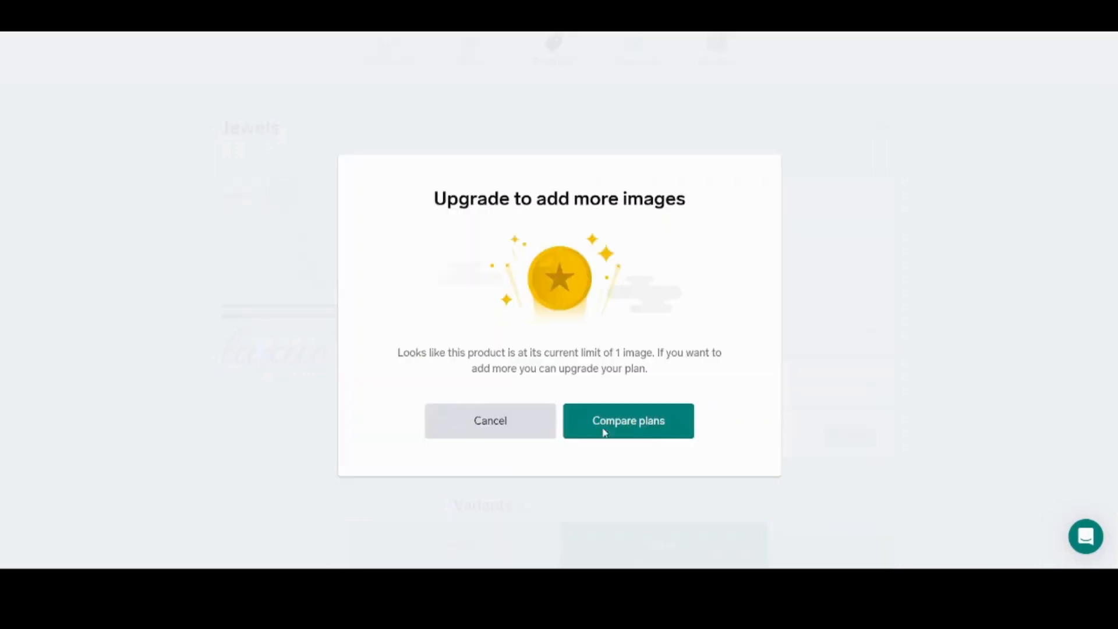
click(521, 417)
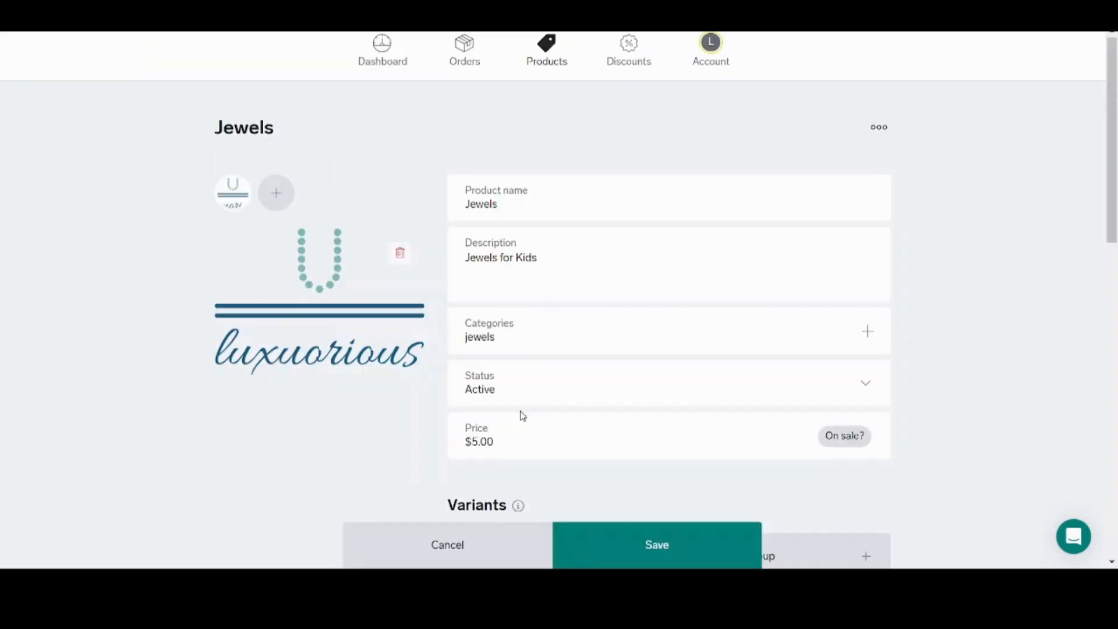
Replace the Jewels product's logo image with the colourful bead necklace photo and save the product.
click(399, 255)
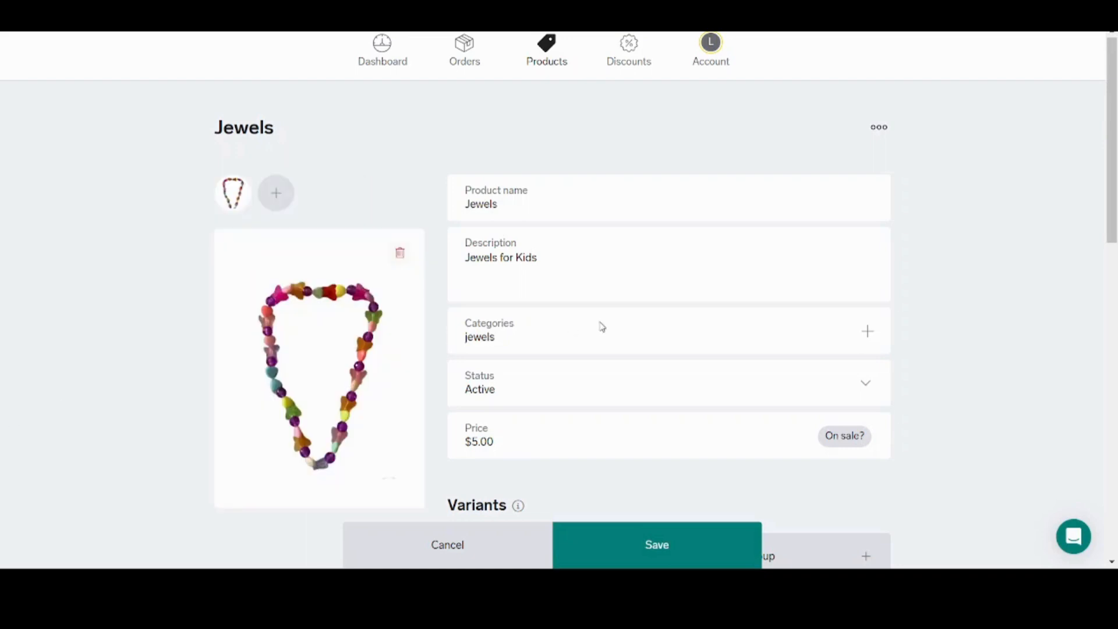
scroll(1114, 260, down, 3)
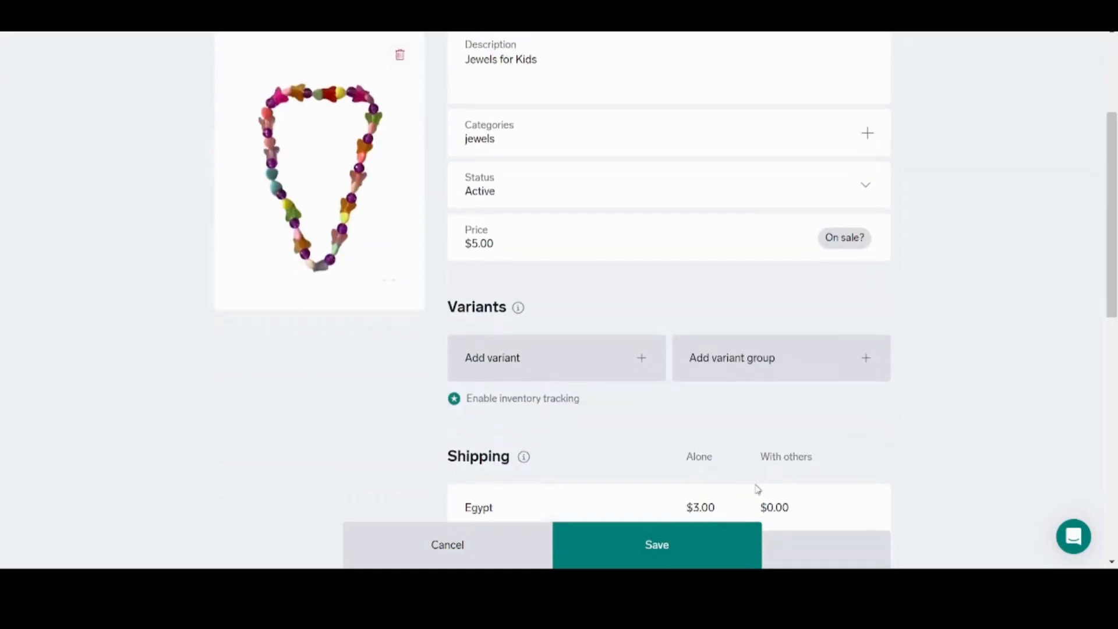
click(624, 561)
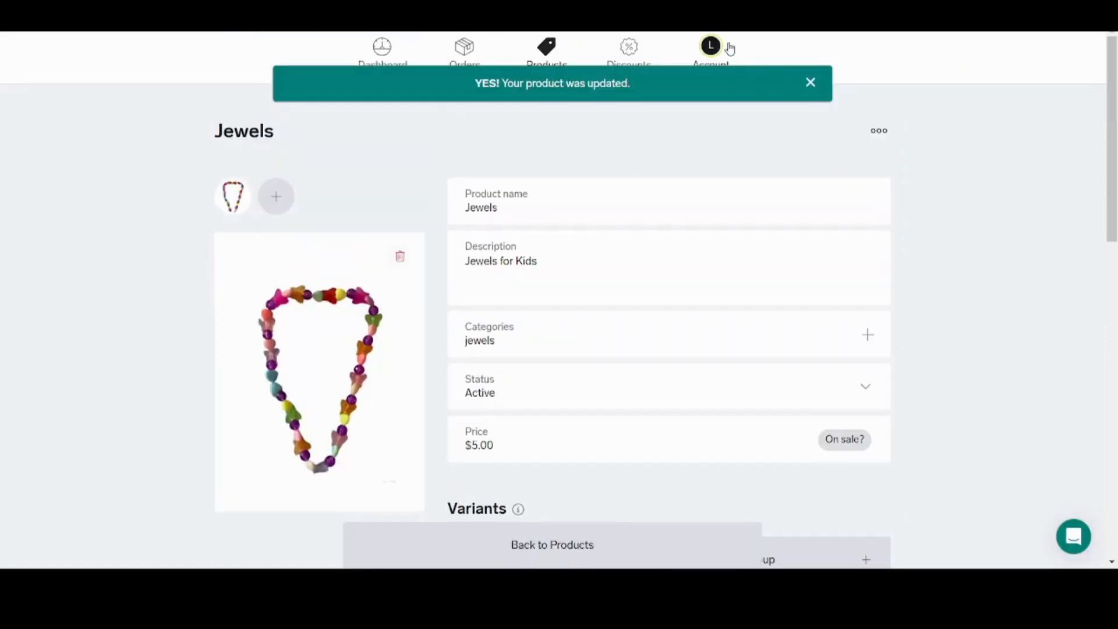
click(805, 82)
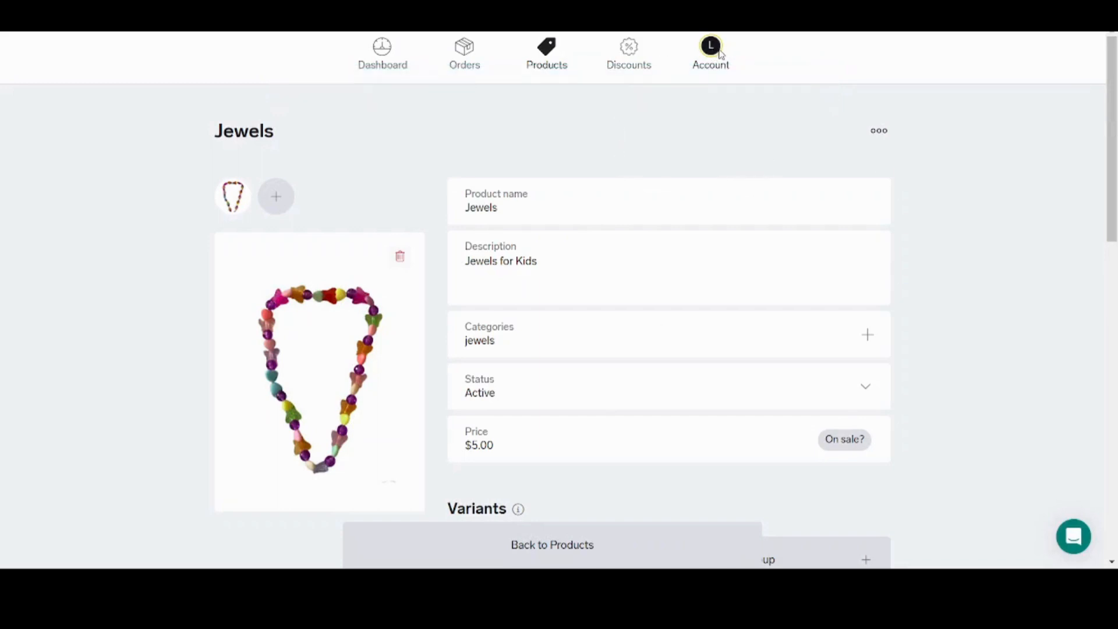
Go to the shop's account settings and open the shop designer from the shop design section.
drag(1113, 146, 1088, 154)
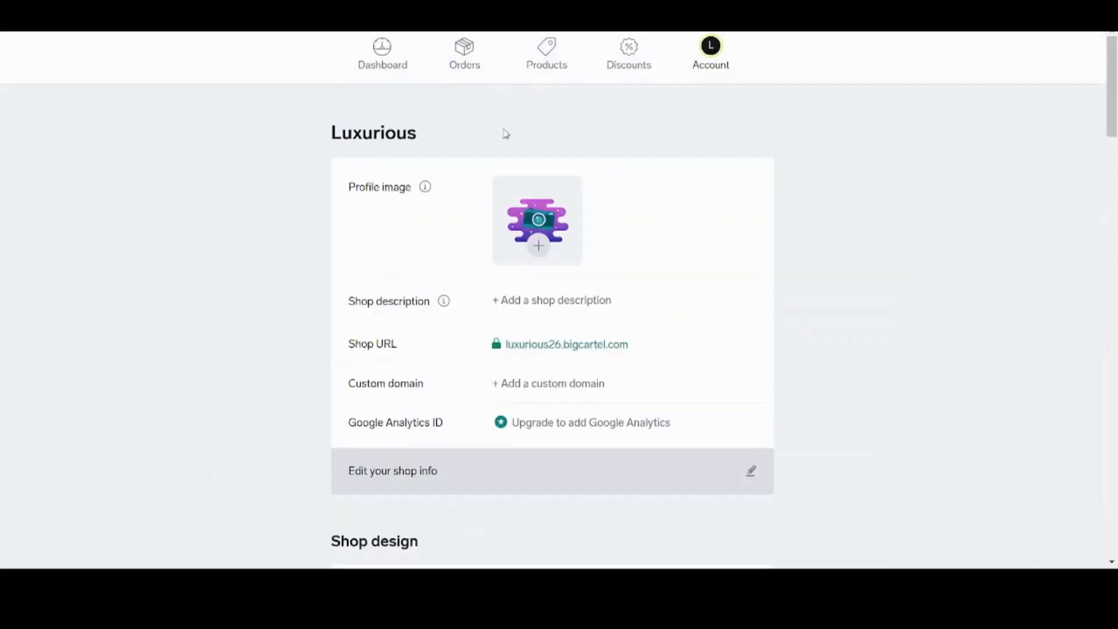
drag(1113, 88, 1113, 177)
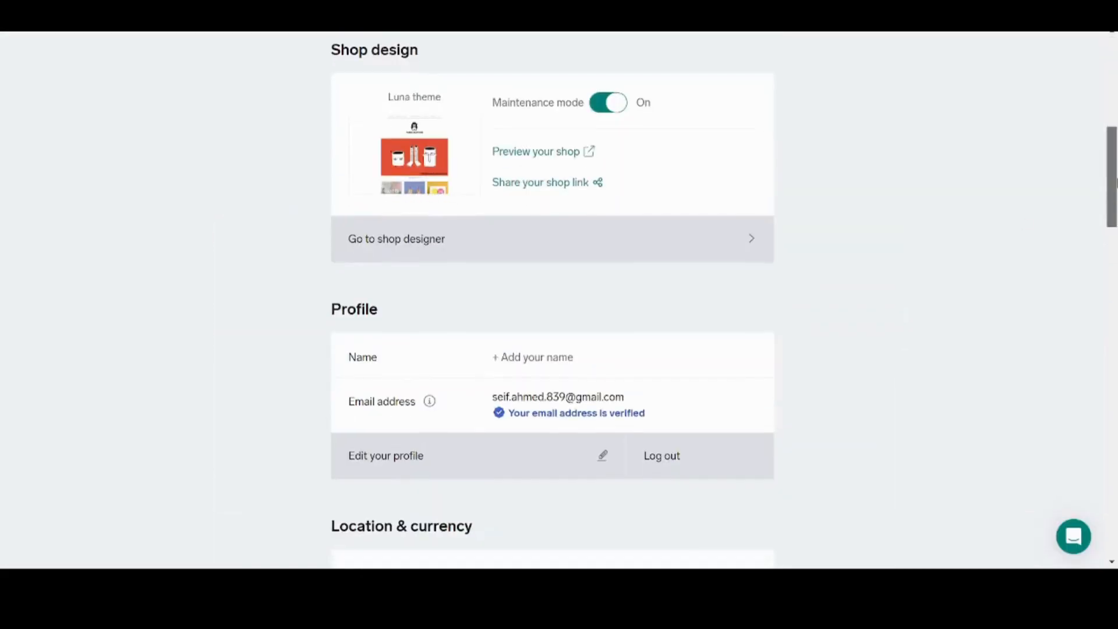
click(458, 250)
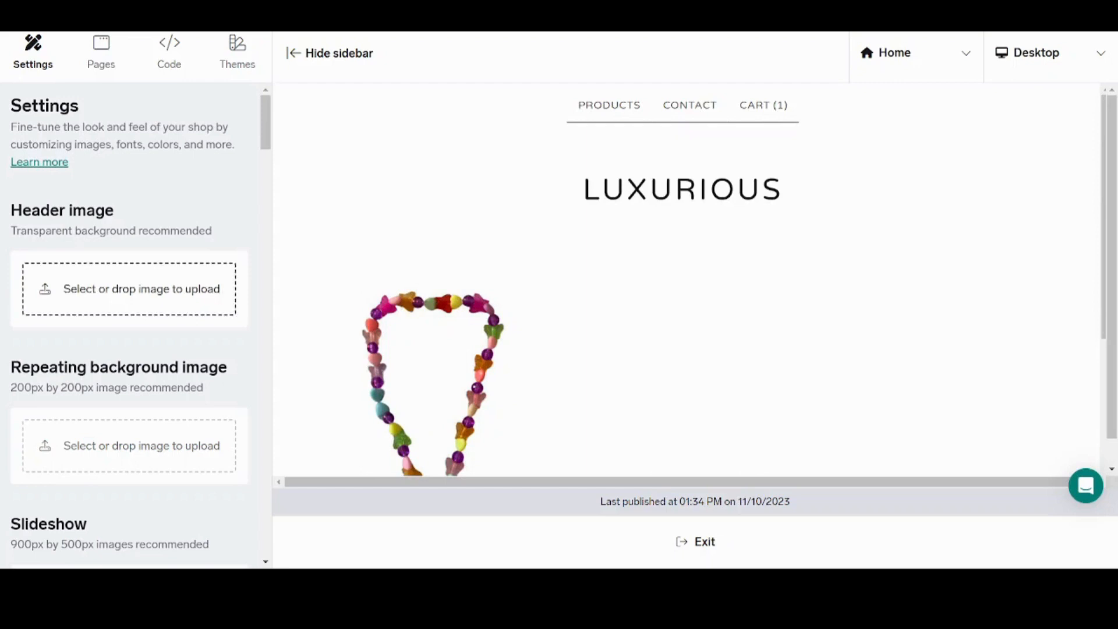
Browse the available shop themes in the designer, including Ranger, Trace, Neat and Hopscotch.
click(220, 62)
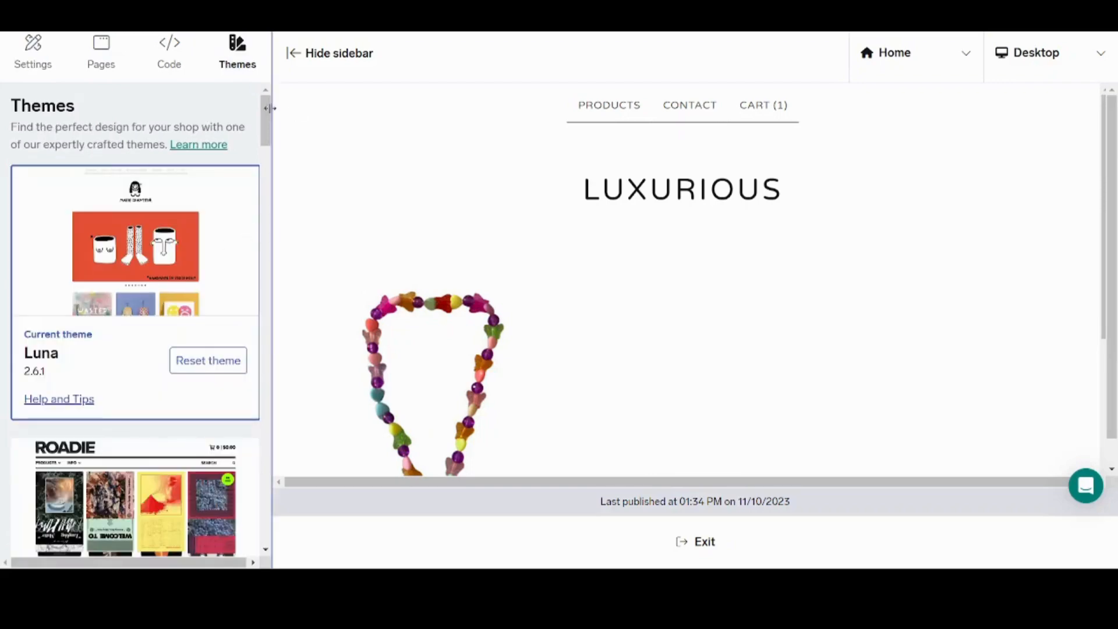
mouse_move(266, 112)
mouse_down()
mouse_move(285, 195)
mouse_move(267, 282)
mouse_move(275, 305)
mouse_move(271, 286)
mouse_up()
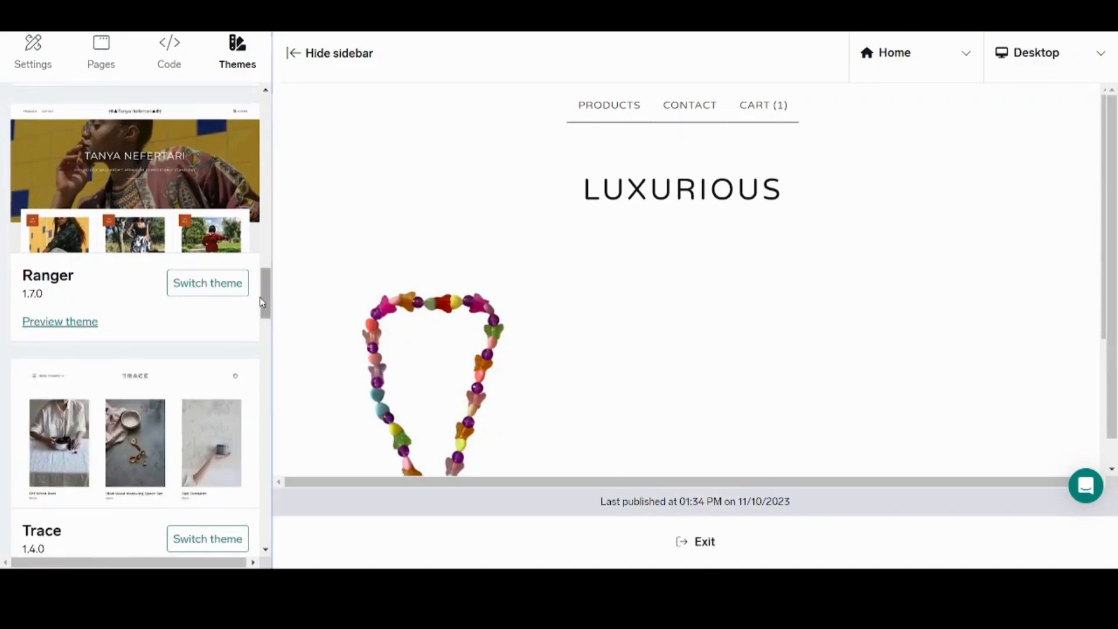
mouse_move(260, 298)
mouse_down()
mouse_move(282, 379)
mouse_move(266, 370)
mouse_move(271, 381)
mouse_up()
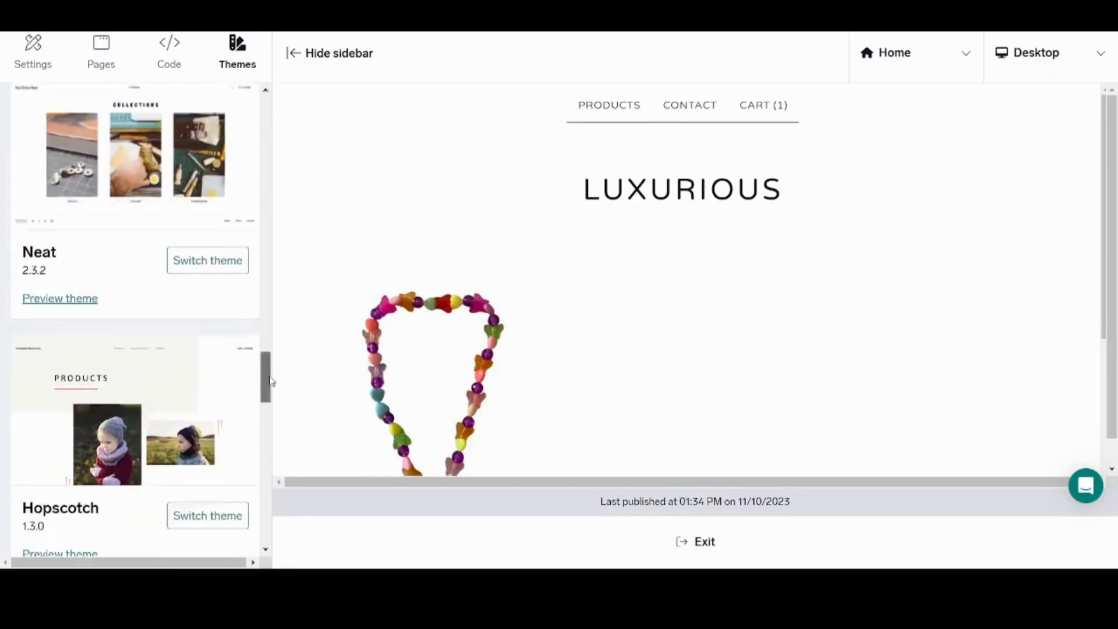